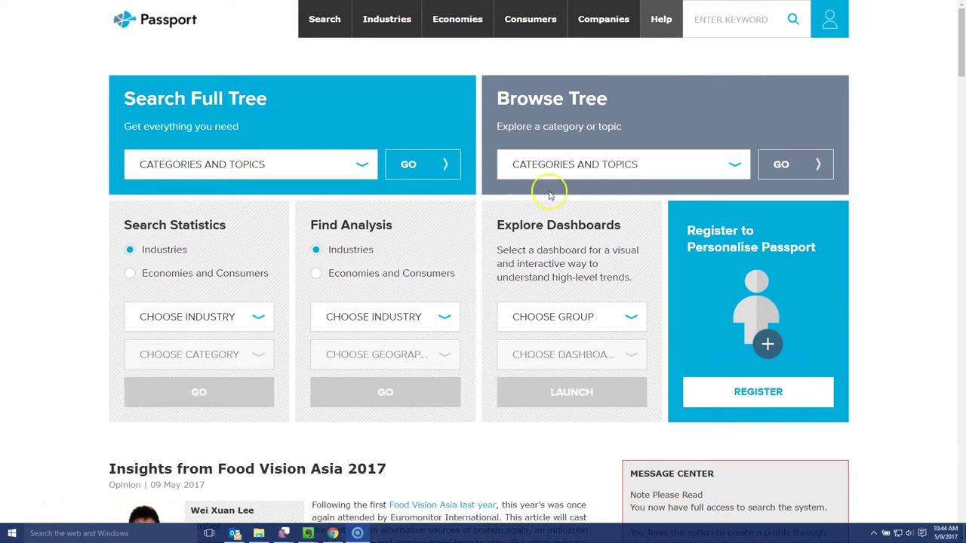
# Open the Beauty and Personal Care industry page under Consumer Products in the Industries menu
pyautogui.click(713, 19)
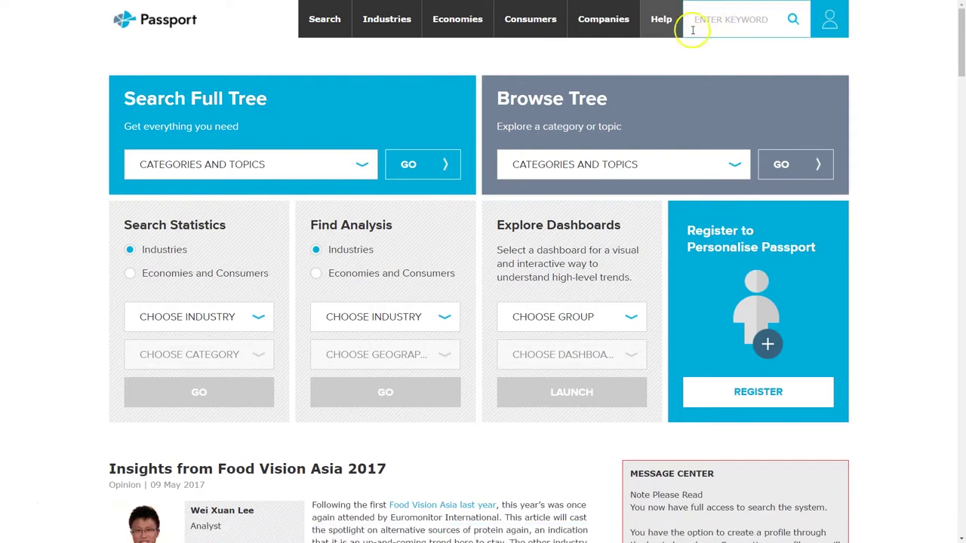
pyautogui.moveTo(408, 30)
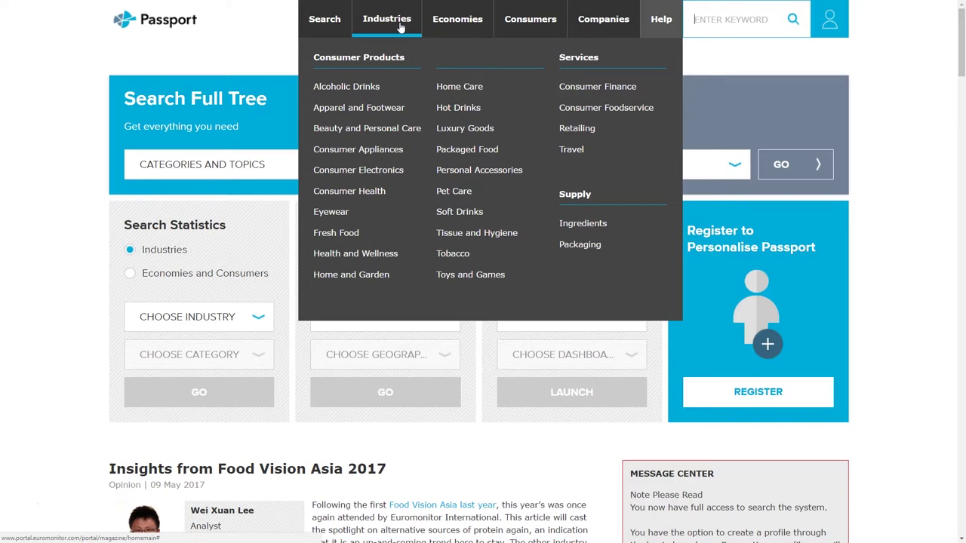
pyautogui.click(356, 130)
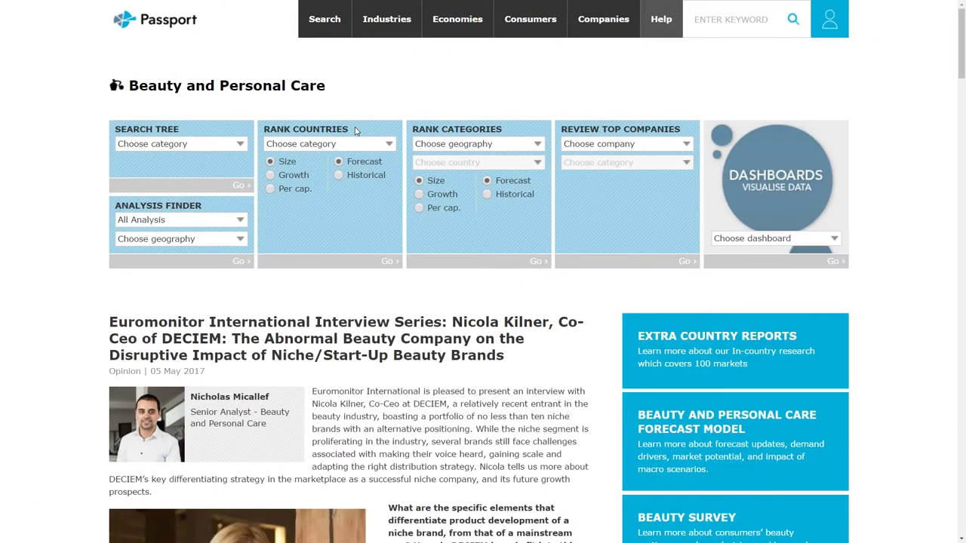
pyautogui.click(240, 146)
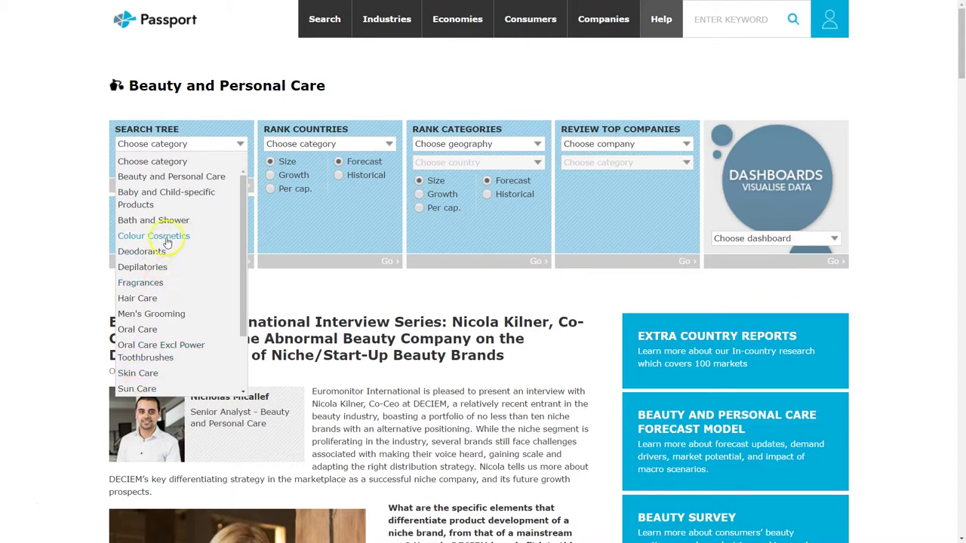
# Pick Colour Cosmetics as the Search Tree category and go to the Browse Tree
pyautogui.click(172, 240)
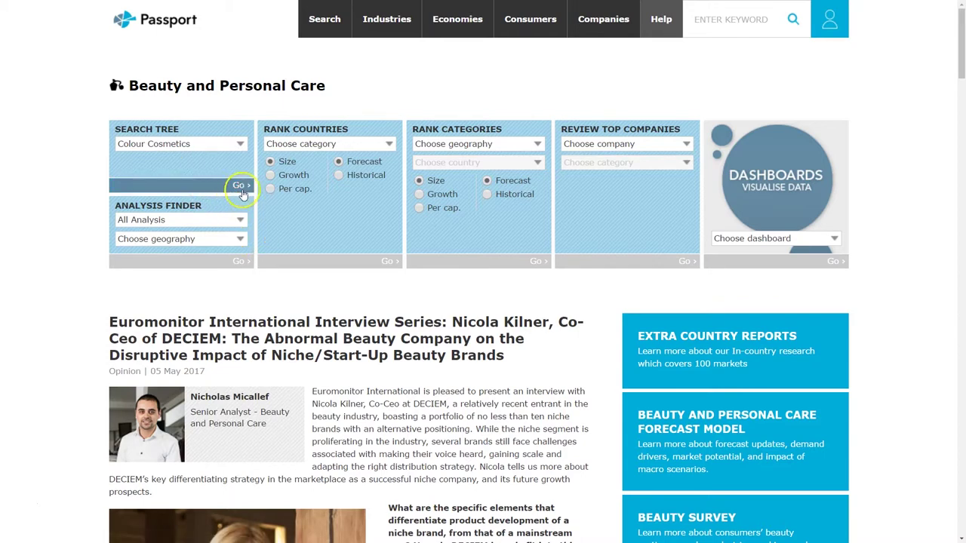
pyautogui.click(231, 188)
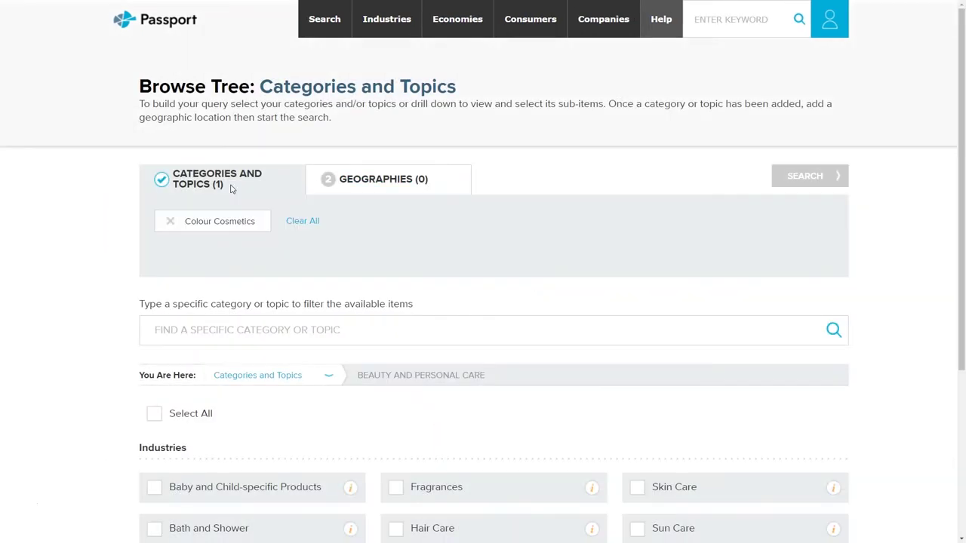
# Add Skin Care and Sun Care to Colour Cosmetics and continue to the Geographies step
pyautogui.scroll(-3, 500, 246)
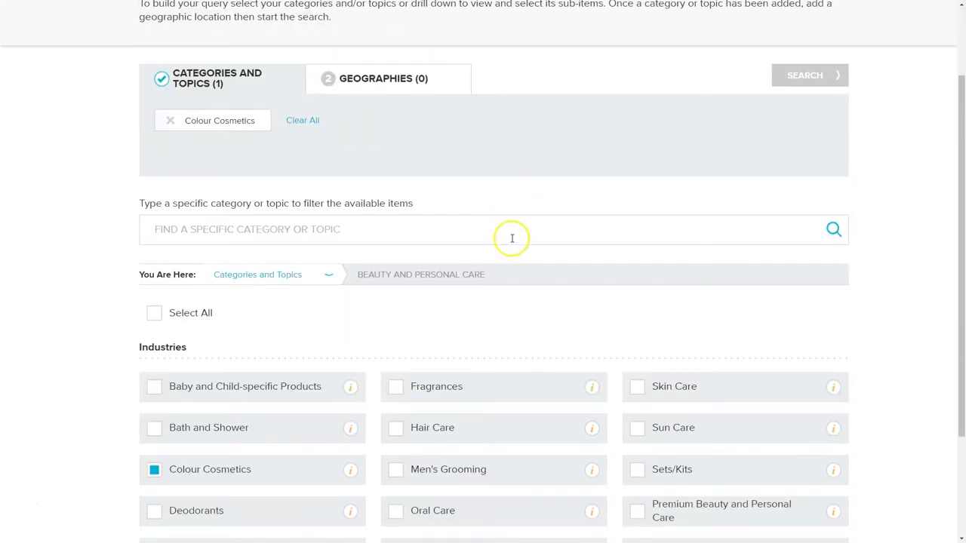
pyautogui.click(631, 282)
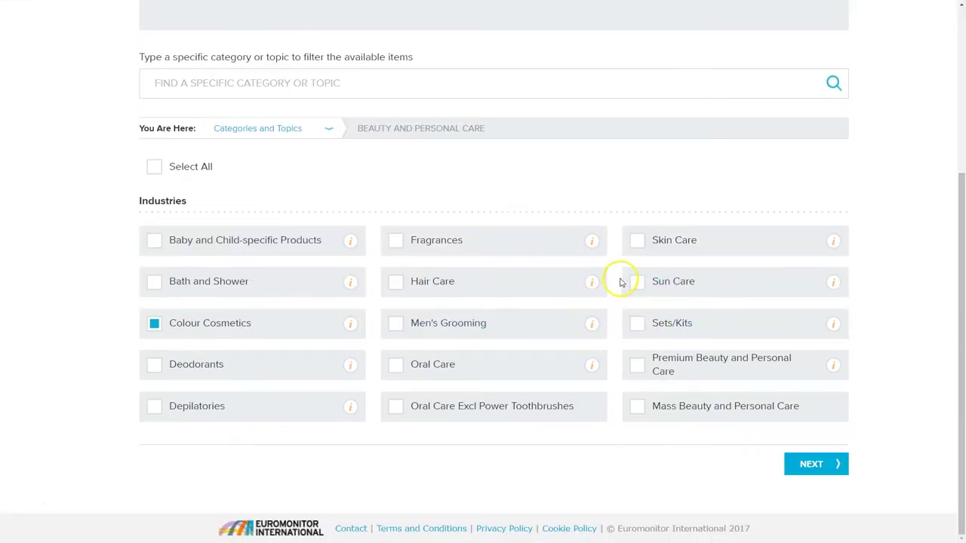
pyautogui.click(637, 243)
pyautogui.click(637, 281)
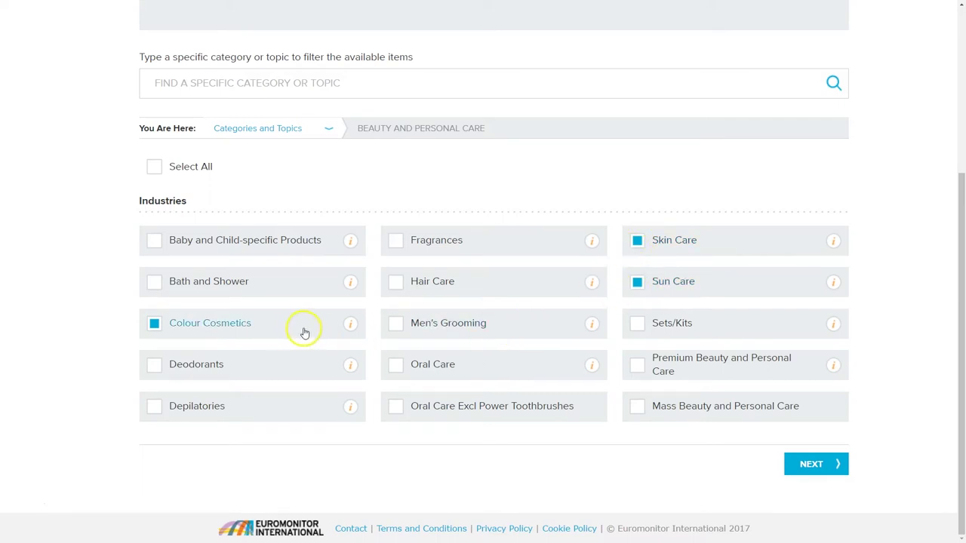
pyautogui.click(821, 469)
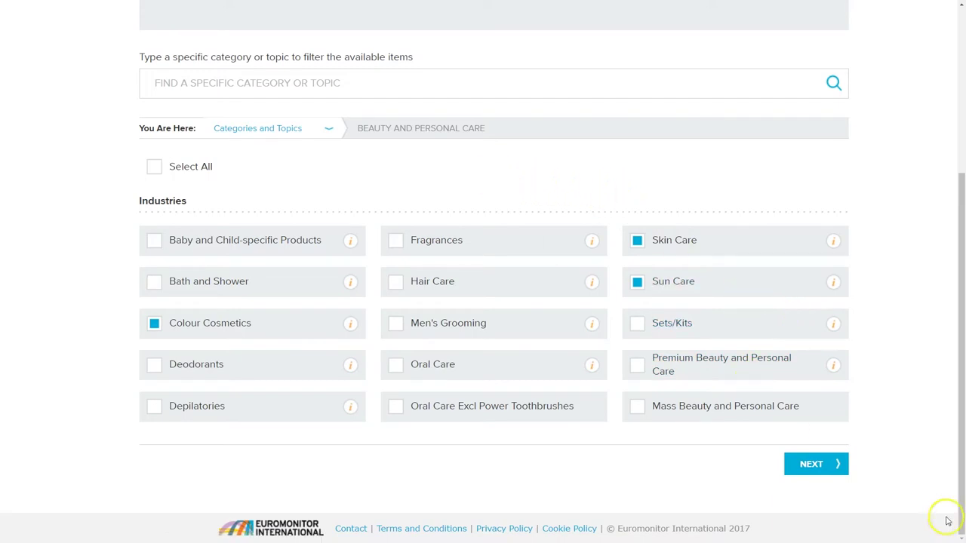
pyautogui.click(815, 475)
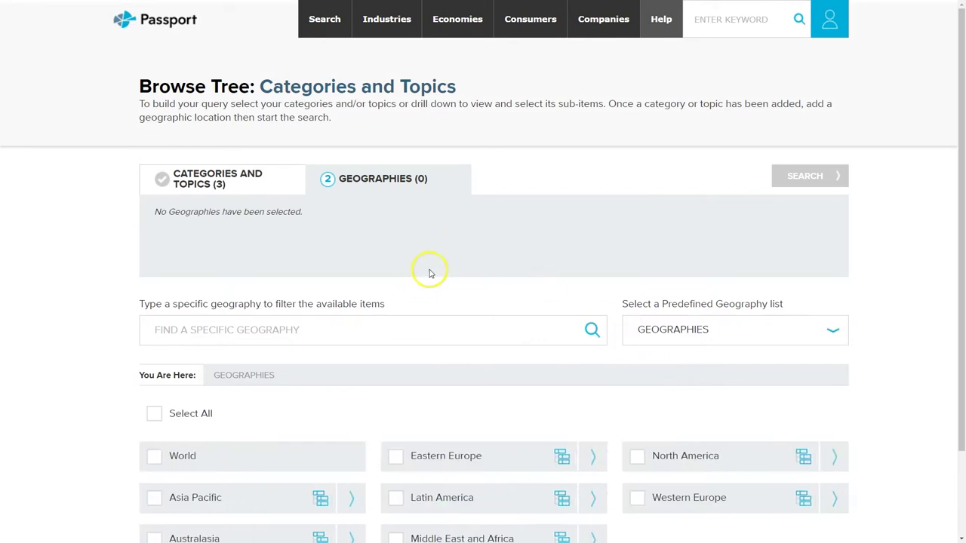
# Select USA under North America as a search geography
pyautogui.scroll(-3, 431, 273)
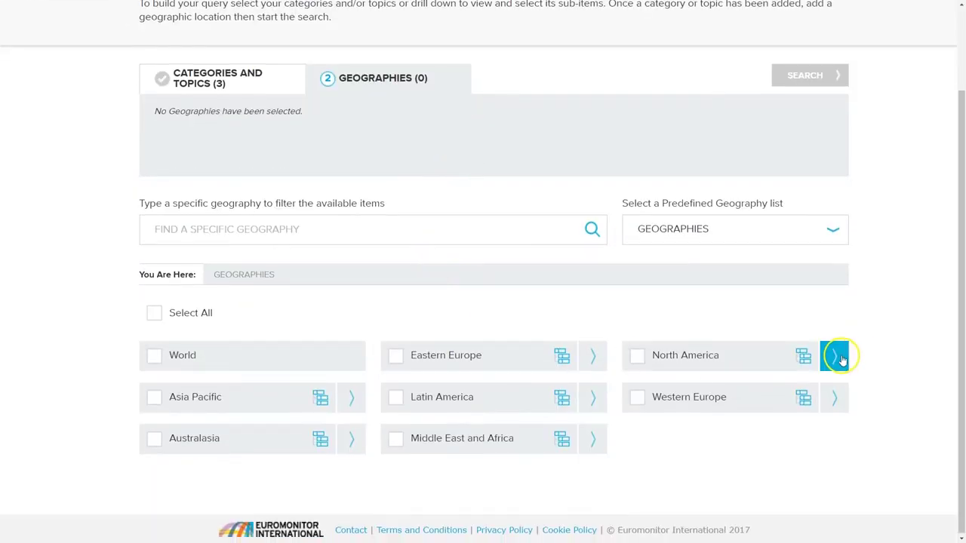
pyautogui.click(836, 356)
pyautogui.click(155, 440)
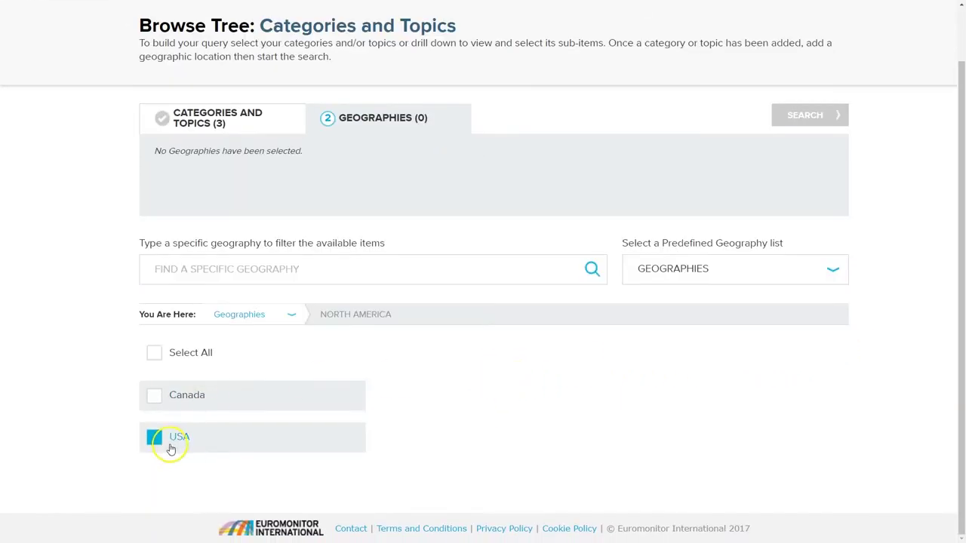
pyautogui.click(253, 315)
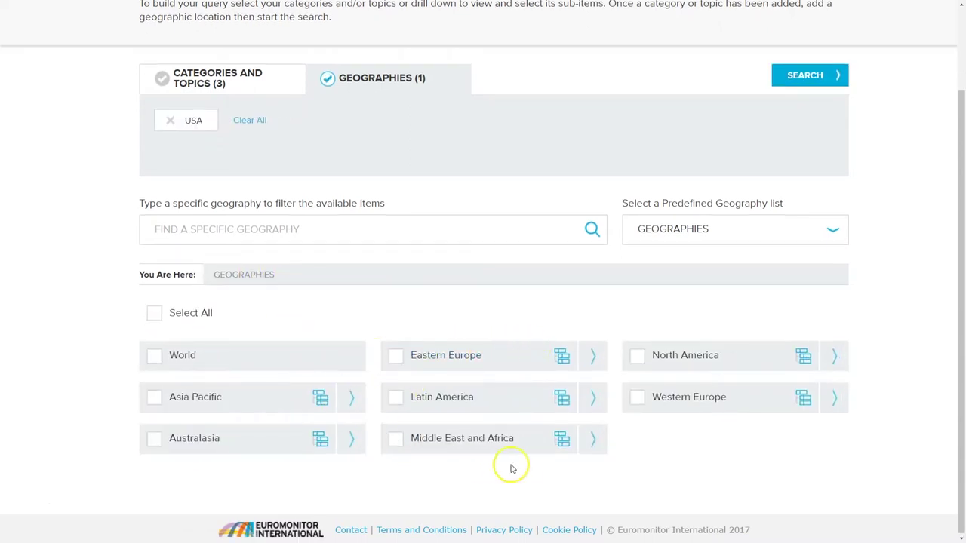
# Add France, Germany and Denmark from Western Europe as search geographies
pyautogui.click(834, 398)
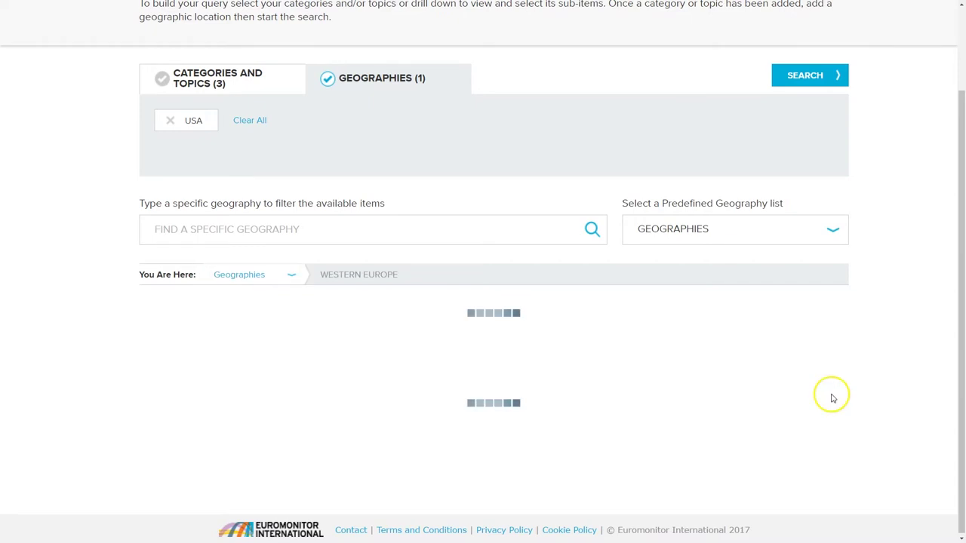
pyautogui.scroll(-1, 562, 325)
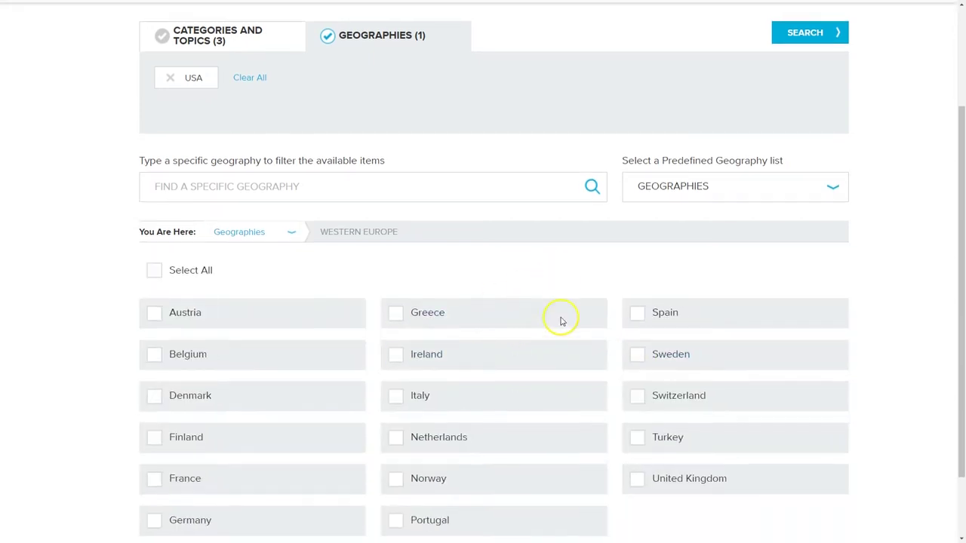
pyautogui.scroll(-1, 562, 321)
pyautogui.click(154, 424)
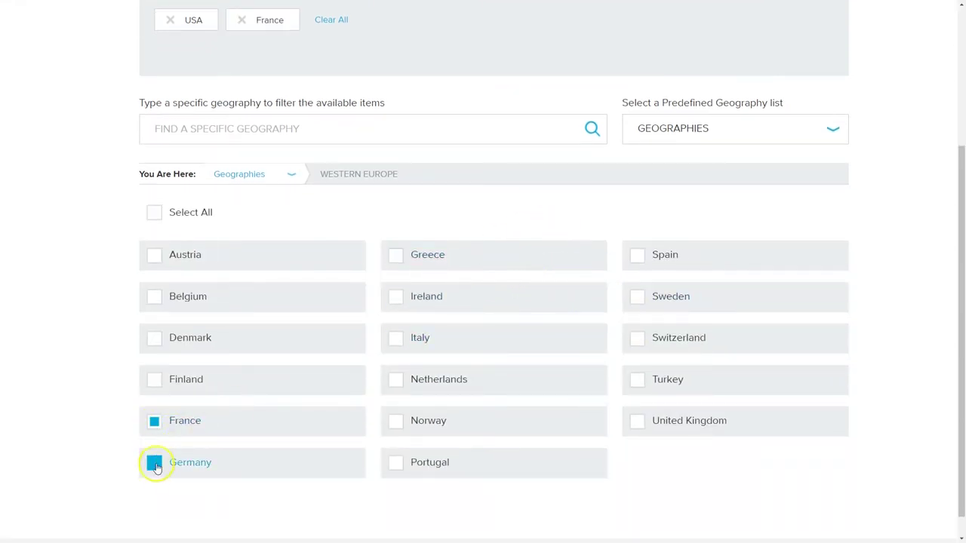
pyautogui.click(155, 466)
pyautogui.click(155, 337)
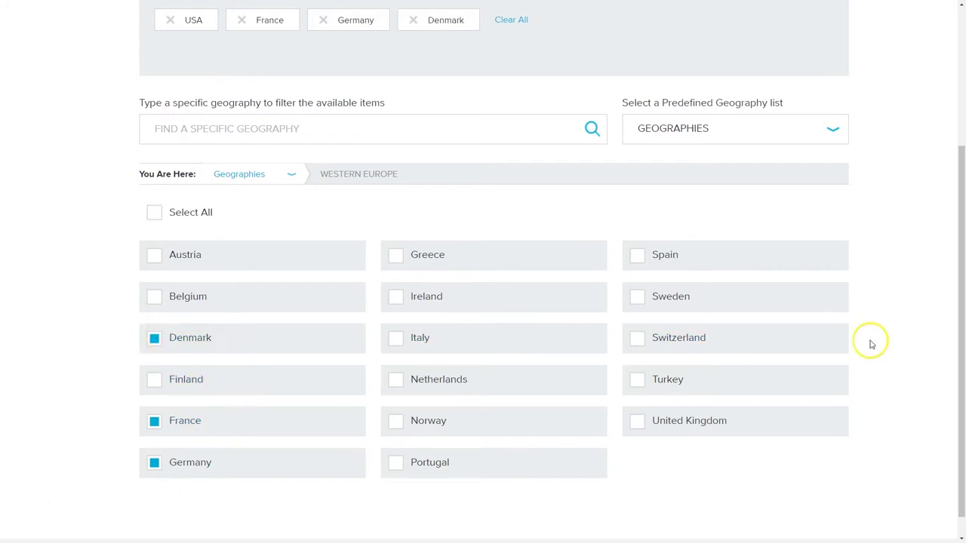
pyautogui.scroll(2, 888, 337)
pyautogui.scroll(2, 888, 337)
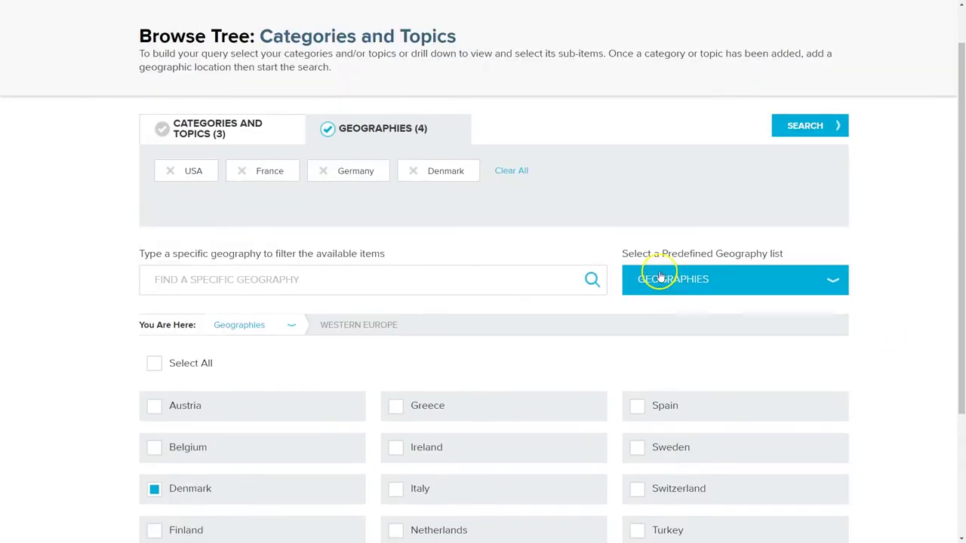
# Run the search and open the 'Colour Cosmetics in the US' briefing from the Analysis results
pyautogui.click(805, 127)
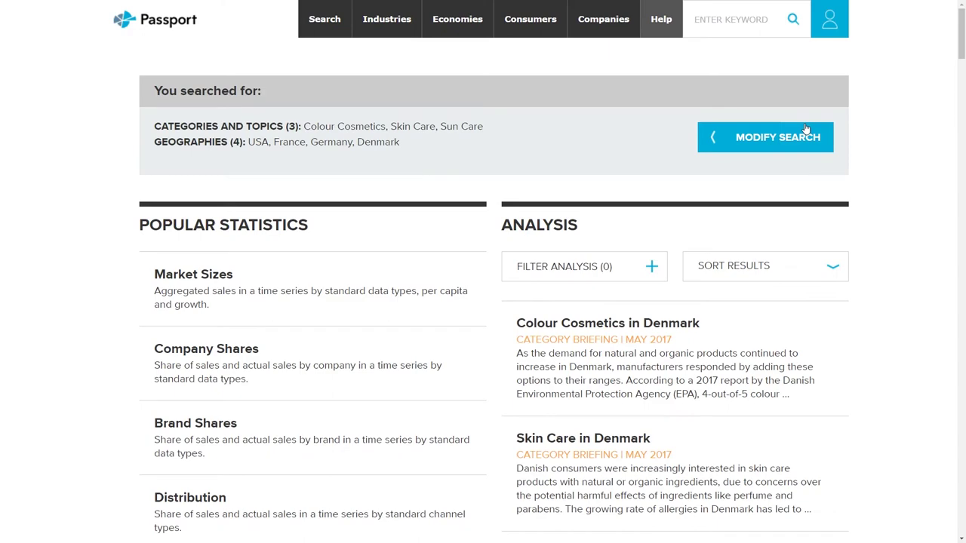
pyautogui.scroll(-2, 830, 253)
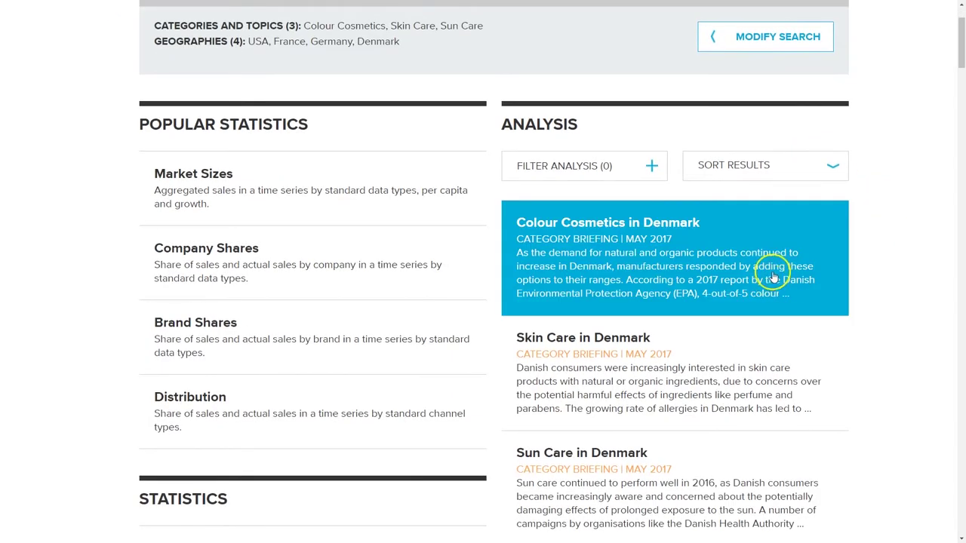
pyautogui.scroll(-5, 866, 244)
pyautogui.scroll(-5, 868, 240)
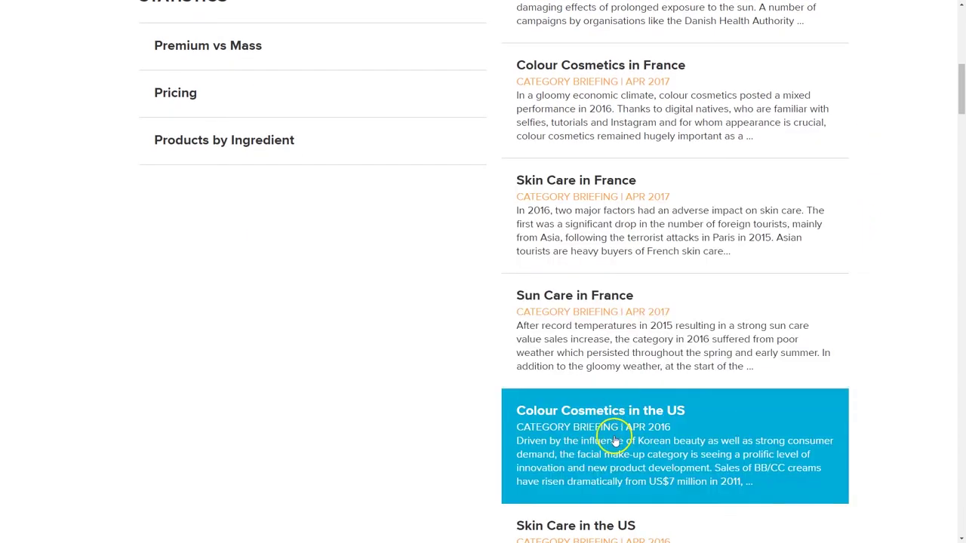
pyautogui.click(597, 453)
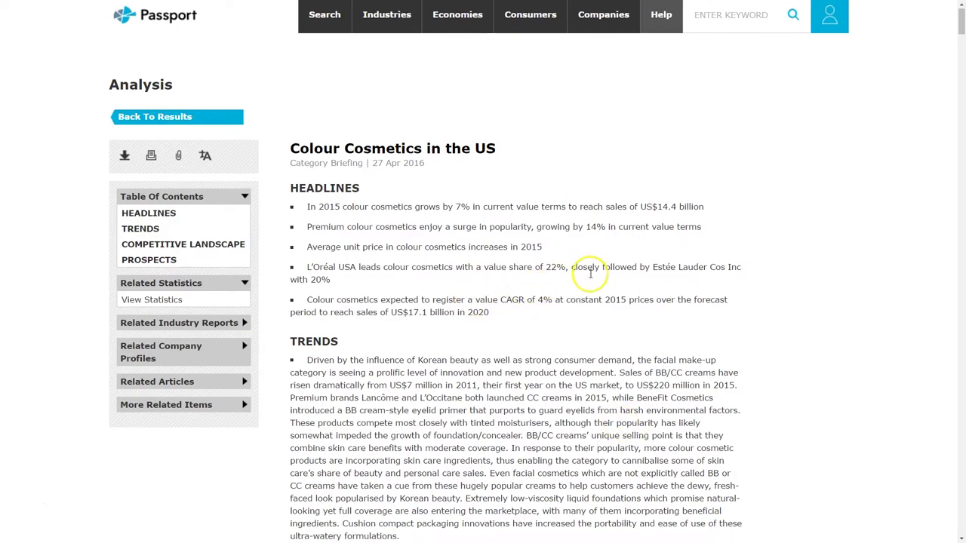
# Scroll the Colour Cosmetics in the US briefing down to Table 1 sales by category, then back up
pyautogui.scroll(-1, 591, 273)
pyautogui.scroll(-10, 592, 271)
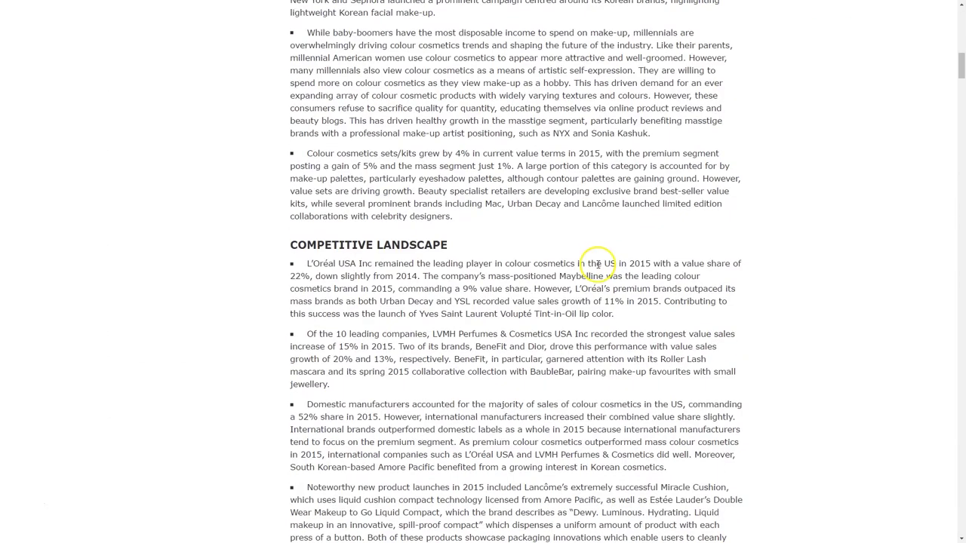
pyautogui.scroll(-12, 597, 262)
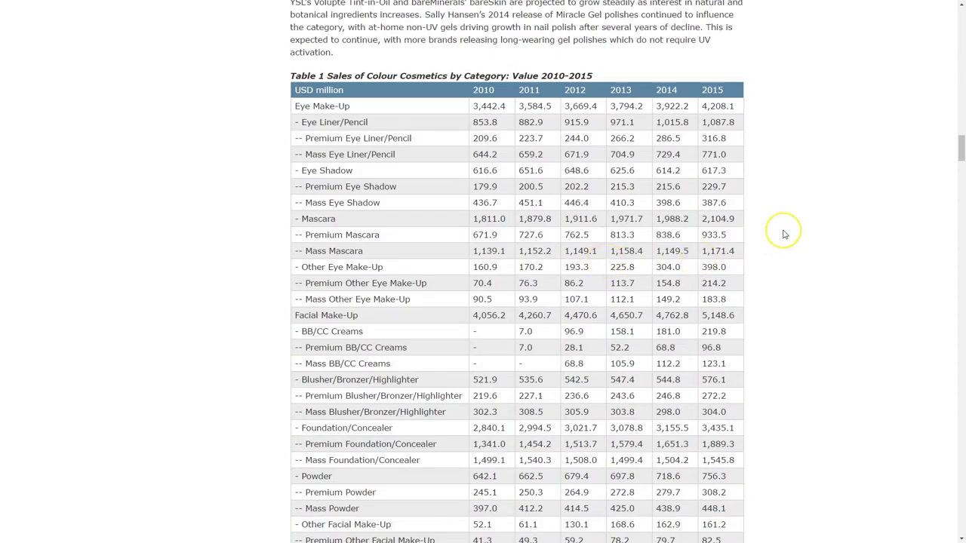
pyautogui.scroll(-3, 784, 234)
pyautogui.scroll(8, 785, 234)
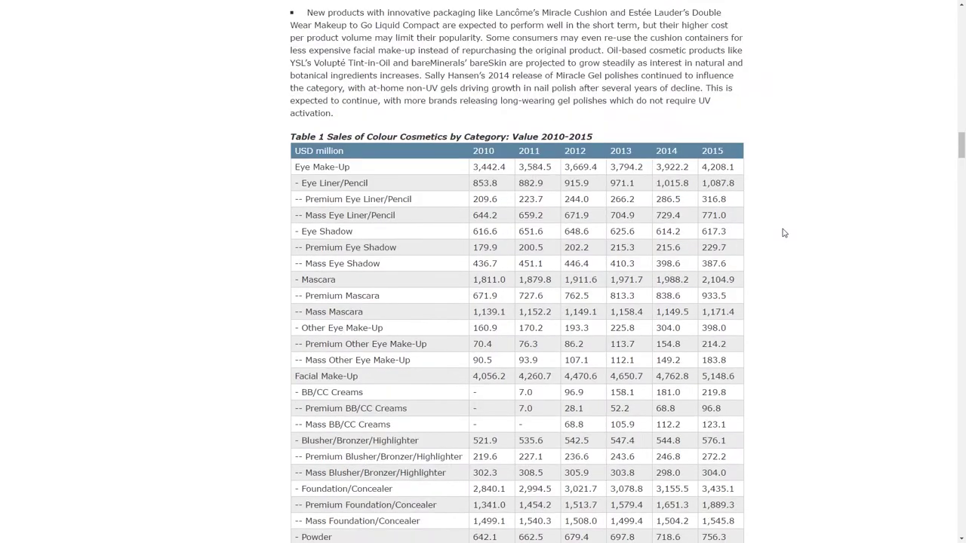
pyautogui.scroll(20, 783, 234)
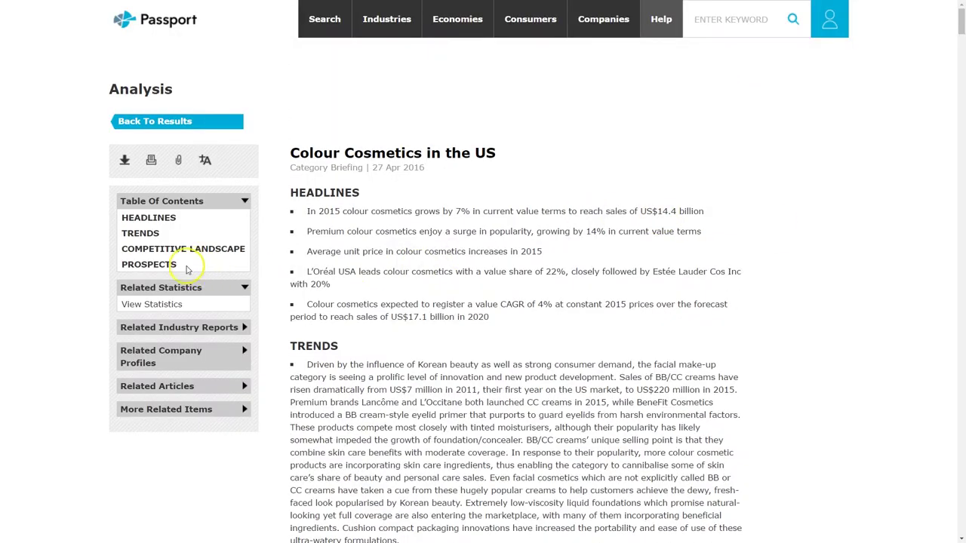
# Open the Estée Lauder Cos Inc profile from the briefing's Related Company Profiles
pyautogui.click(151, 356)
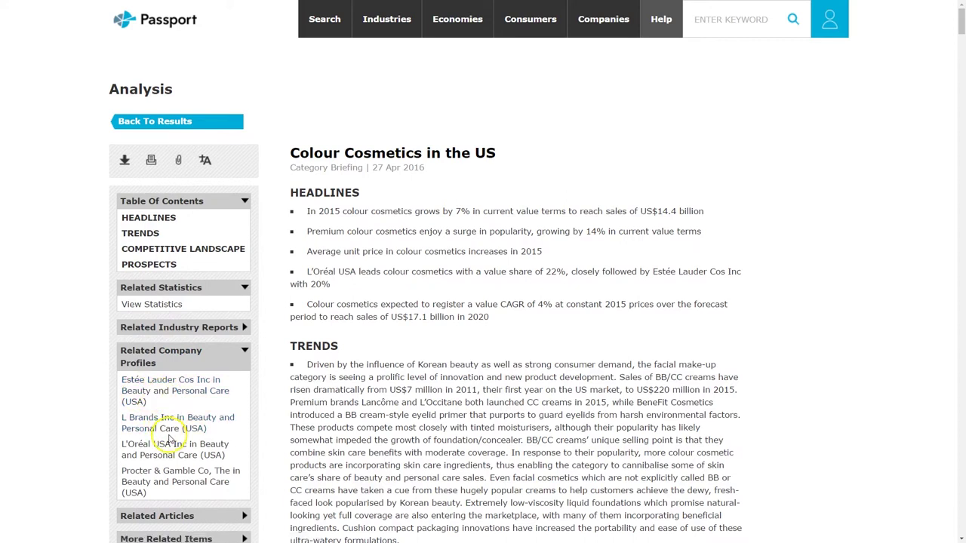
pyautogui.click(163, 392)
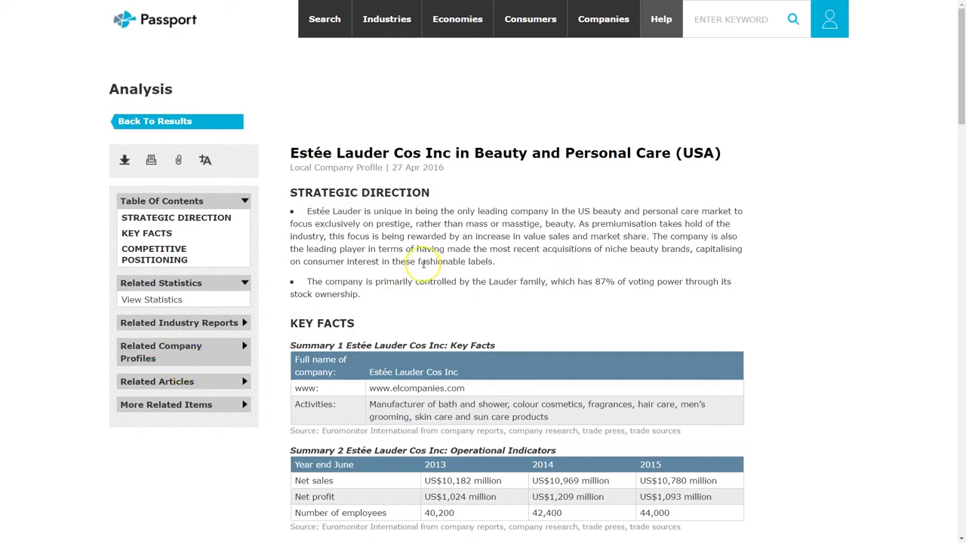
pyautogui.scroll(-2, 442, 259)
pyautogui.scroll(2, 440, 219)
# Search Mintel Academic for 'beauty' and pick the Beauty Devices - US - October 2016 suggestion
pyautogui.click(534, 264)
pyautogui.click(438, 125)
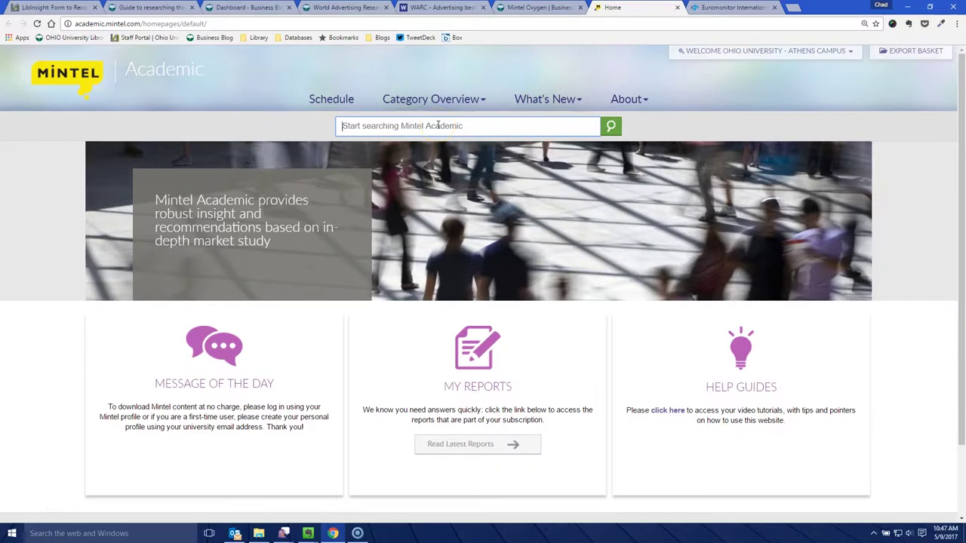
pyautogui.click(432, 126)
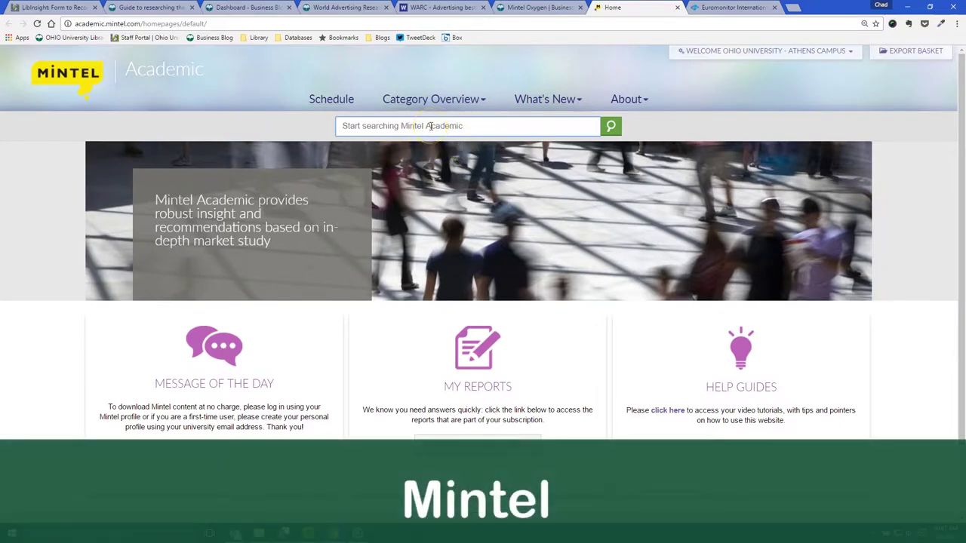
pyautogui.click(429, 127)
pyautogui.write('beauty')
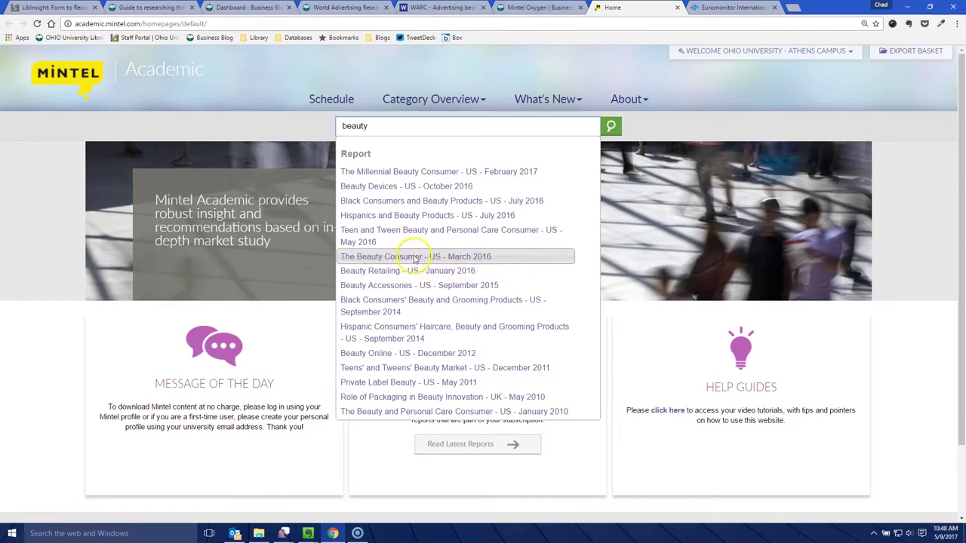
pyautogui.click(424, 189)
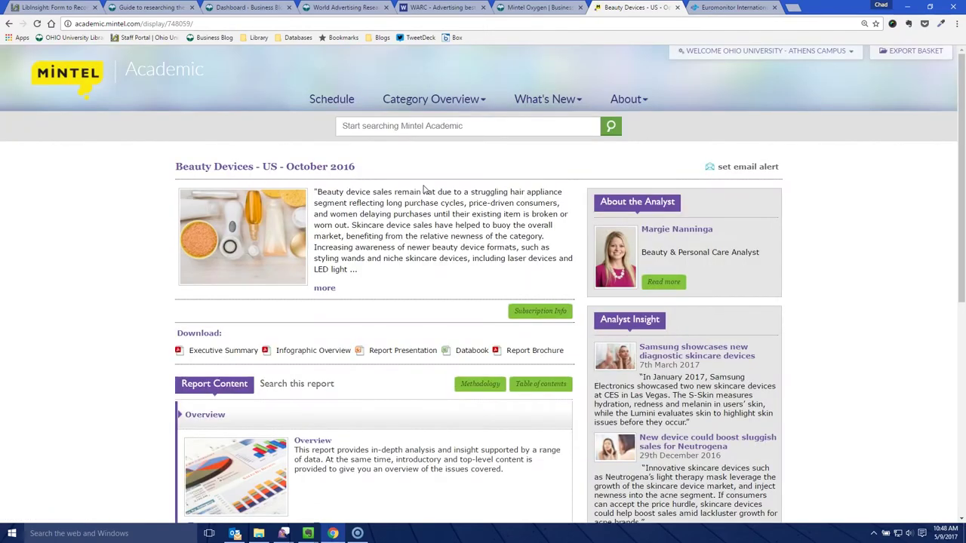
# Expand the Market, Consumer and Brand/Company rows of the Beauty Devices report contents
pyautogui.scroll(-1, 449, 198)
pyautogui.scroll(-1, 431, 226)
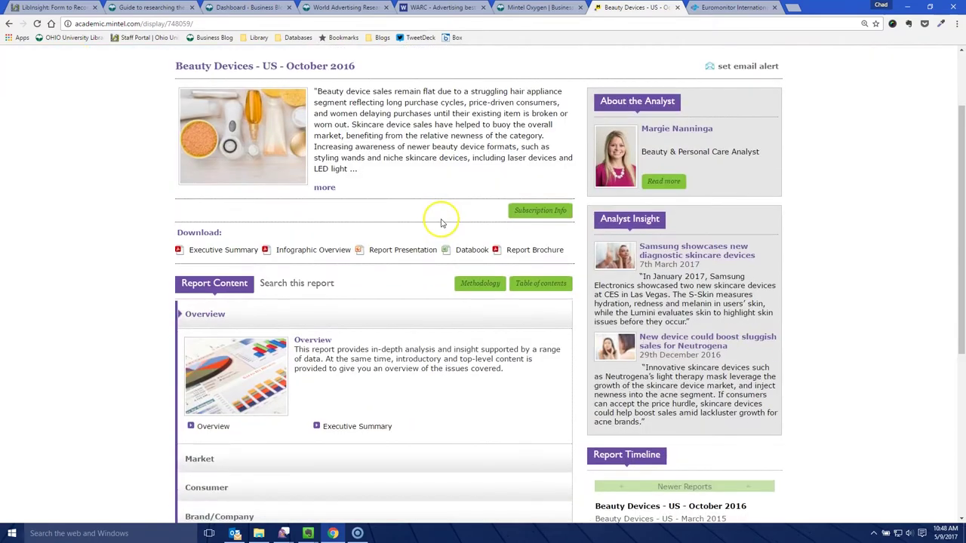
pyautogui.scroll(-1, 443, 219)
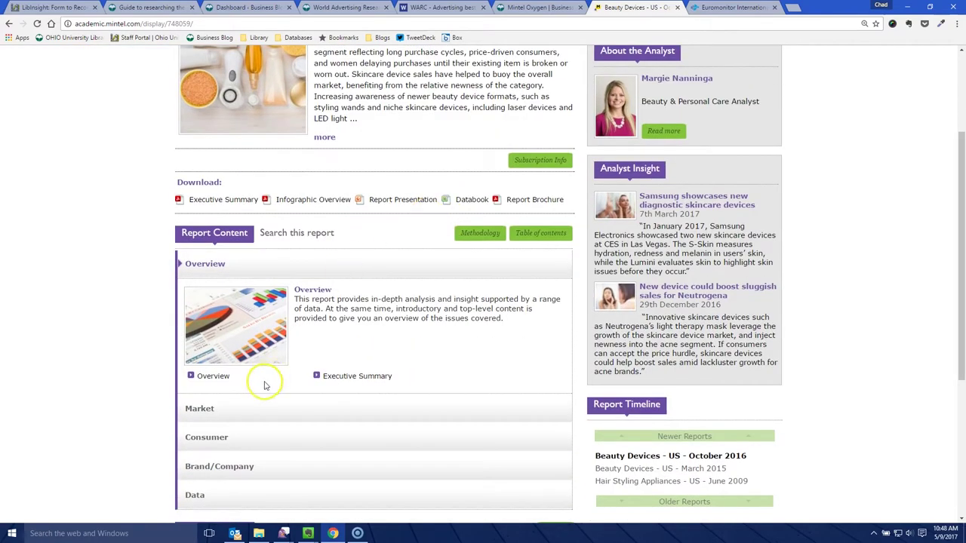
pyautogui.click(264, 406)
pyautogui.scroll(-1, 483, 340)
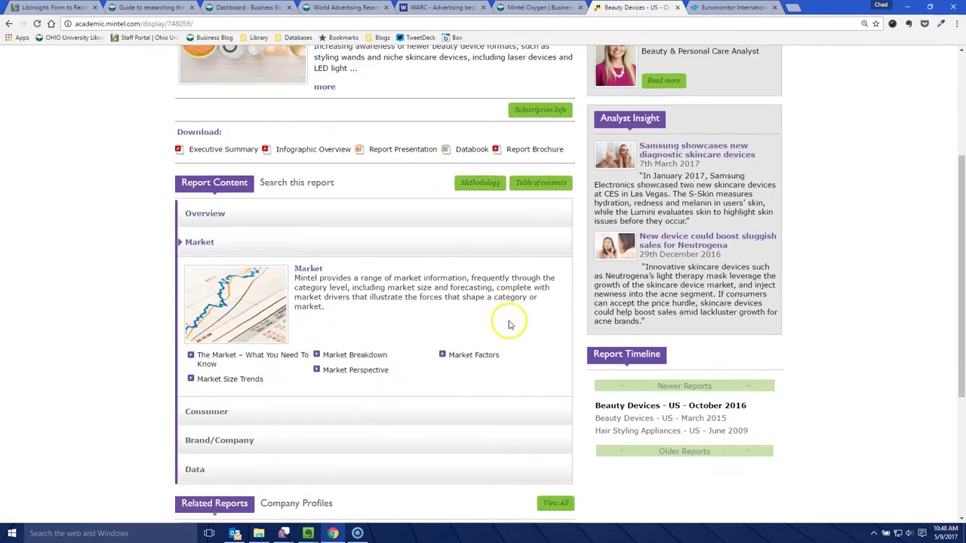
pyautogui.scroll(-1, 519, 319)
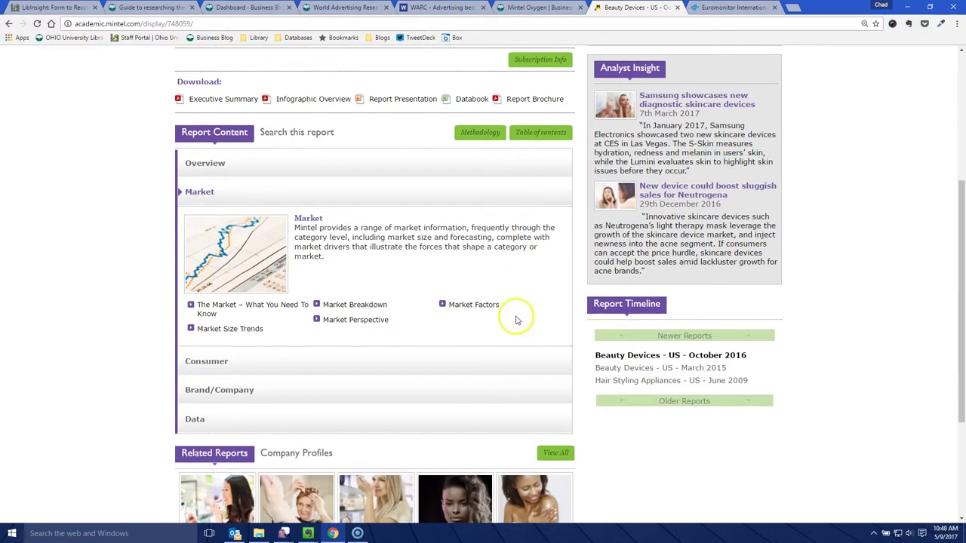
pyautogui.click(322, 360)
pyautogui.scroll(-1, 507, 298)
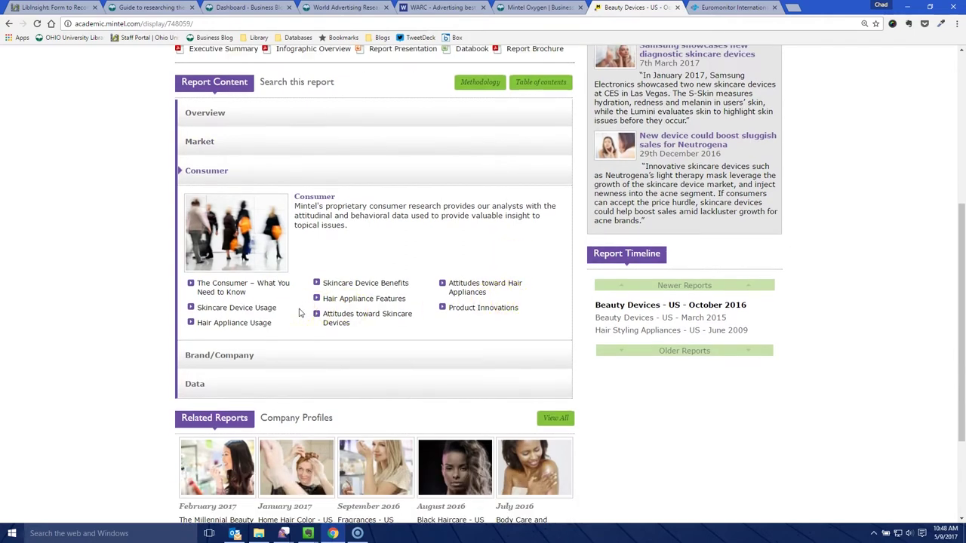
pyautogui.click(319, 351)
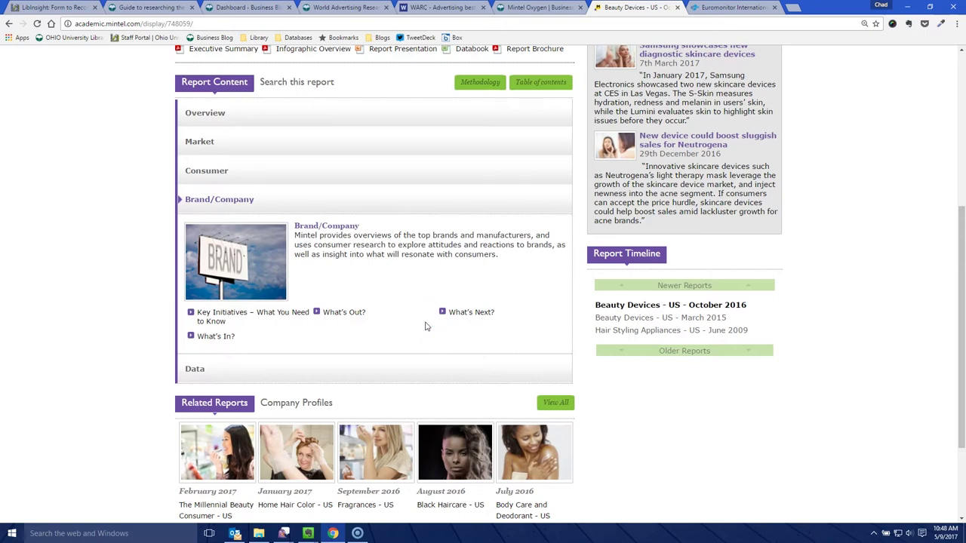
pyautogui.scroll(3, 403, 303)
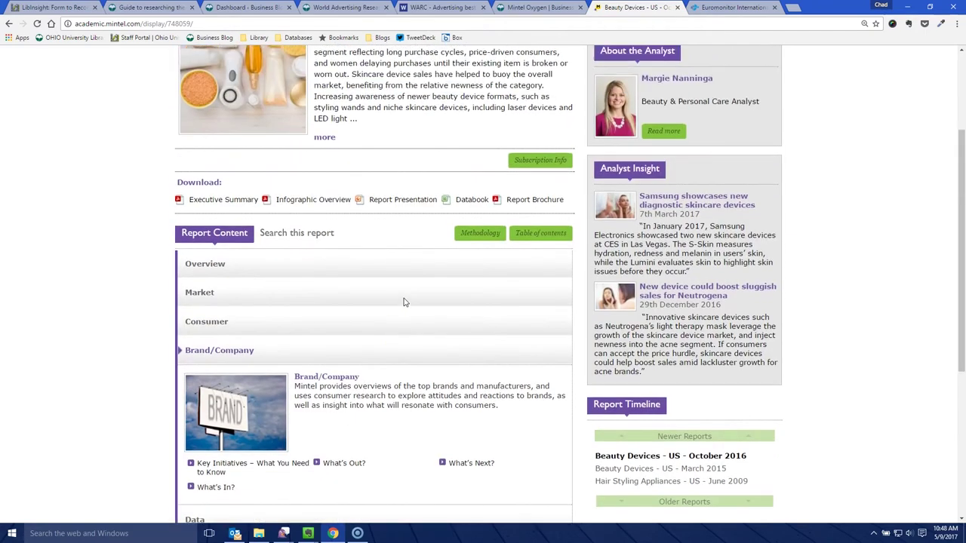
pyautogui.scroll(1, 403, 303)
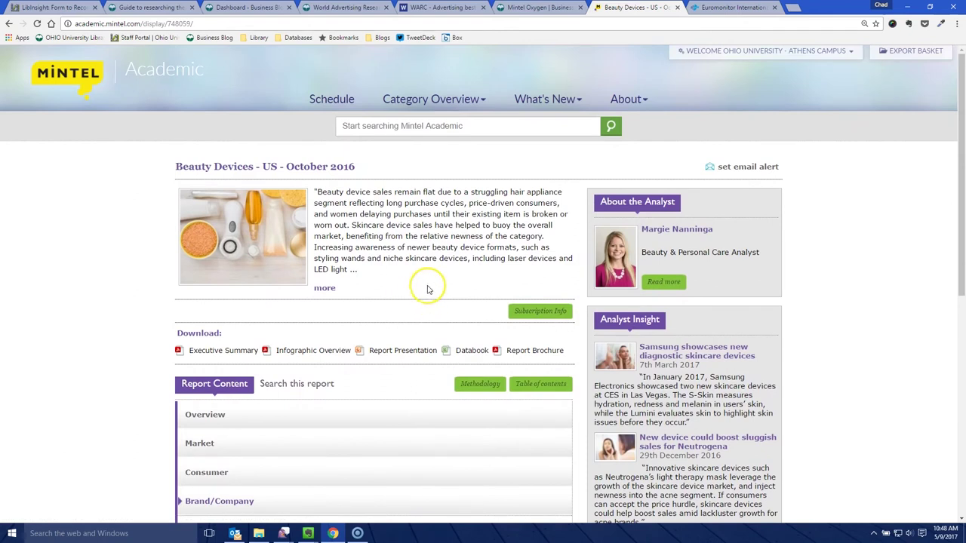
# Open the Beauty sector category overview and scroll through its infographics, reports and news
pyautogui.click(460, 103)
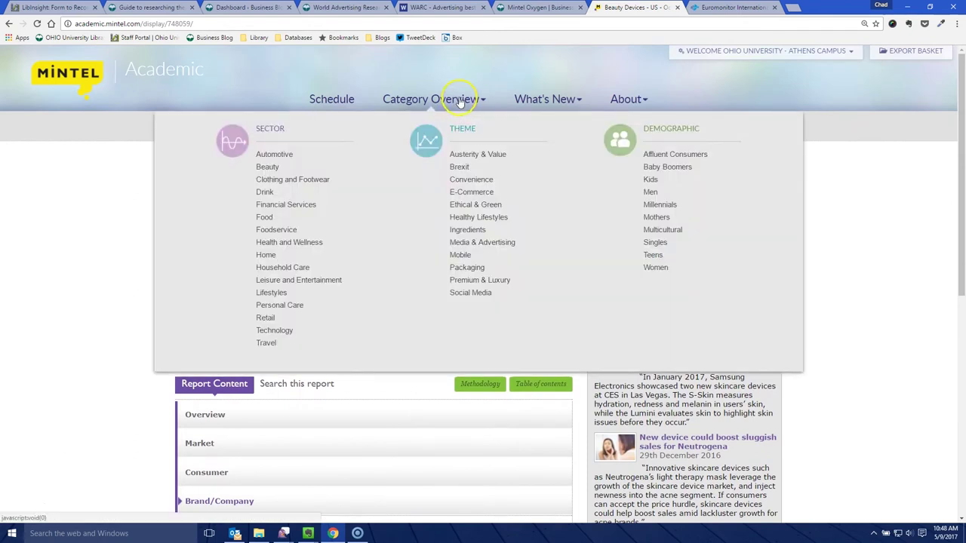
pyautogui.click(266, 168)
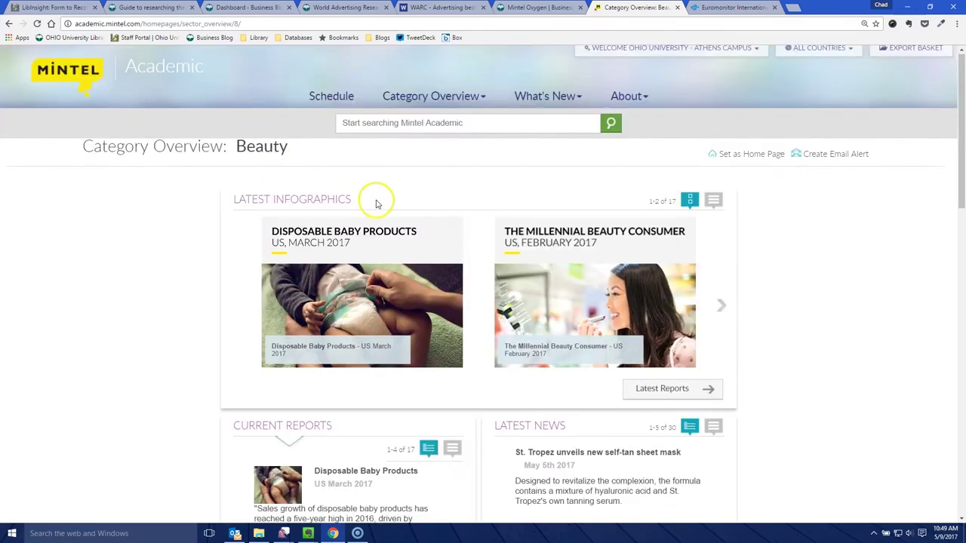
pyautogui.scroll(-2, 374, 200)
pyautogui.scroll(-2, 448, 219)
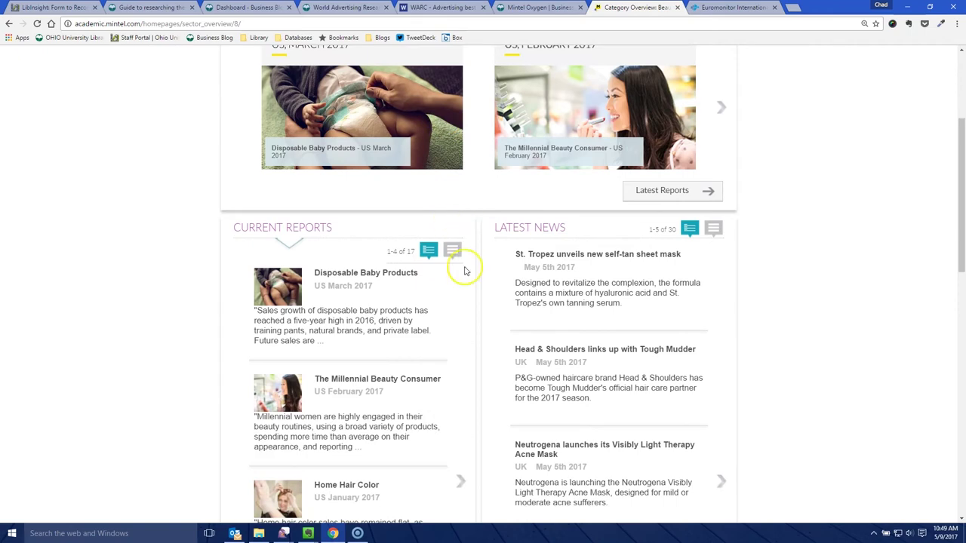
pyautogui.scroll(-6, 469, 294)
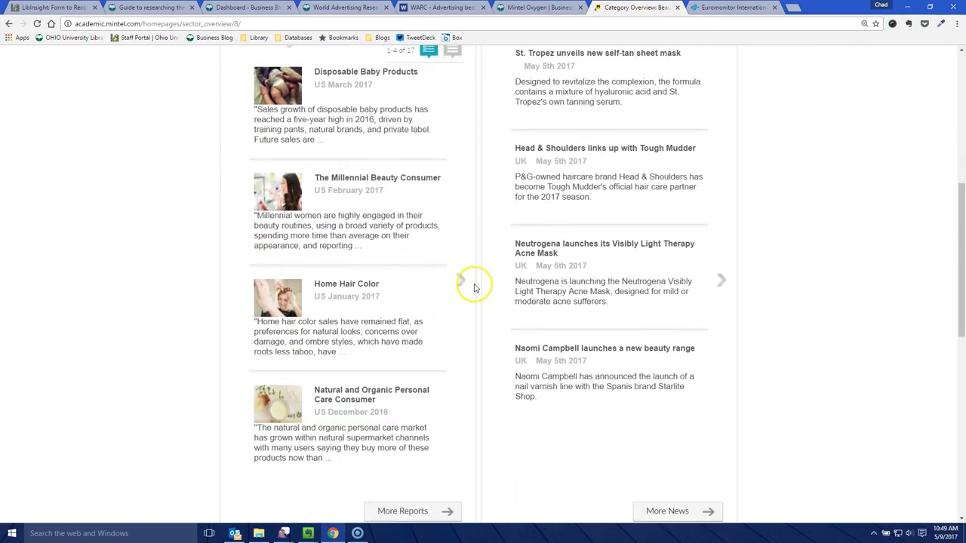
pyautogui.scroll(-3, 475, 286)
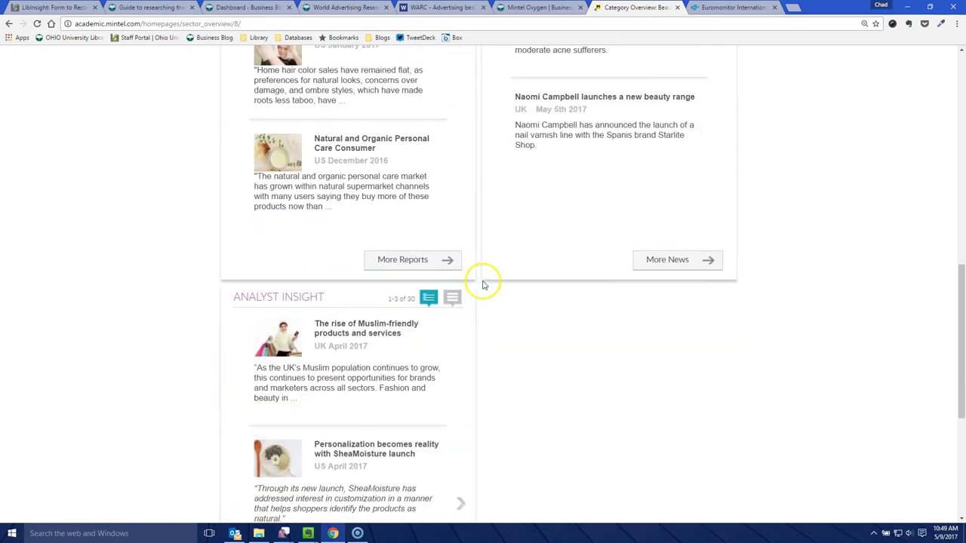
pyautogui.scroll(-2, 483, 283)
pyautogui.scroll(10, 486, 286)
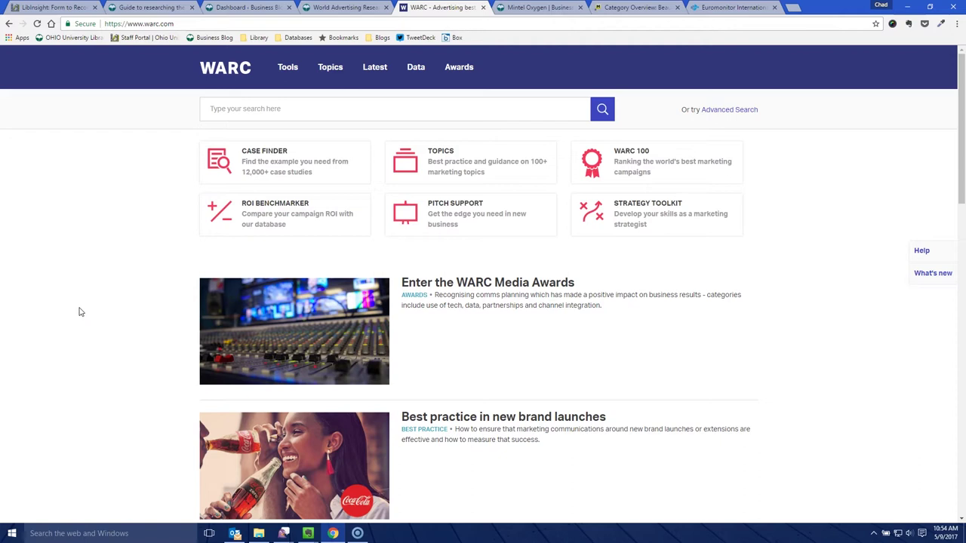
# Search WARC for CoverGirl using the autocomplete suggestion, bringing up 48 results
pyautogui.click(260, 106)
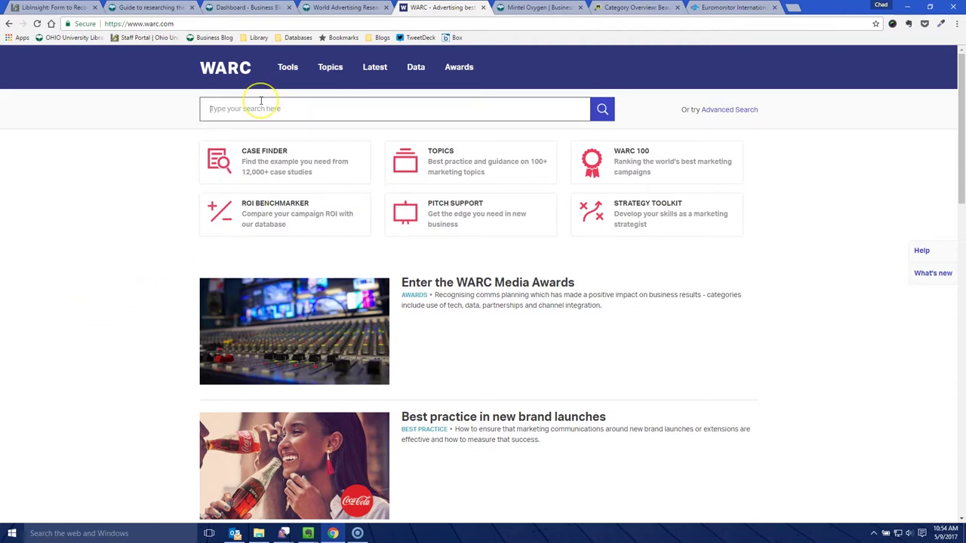
pyautogui.write('con')
pyautogui.write('er')
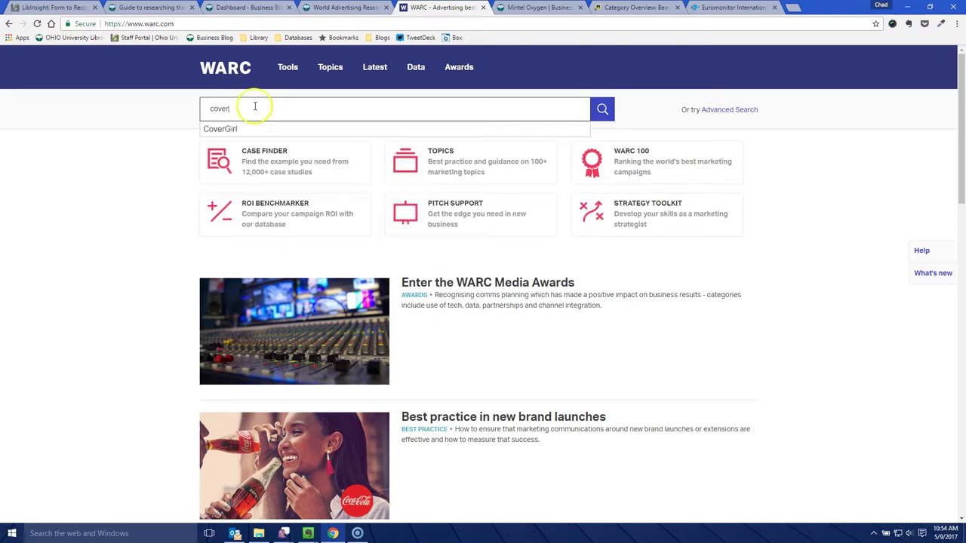
pyautogui.click(255, 127)
pyautogui.click(600, 110)
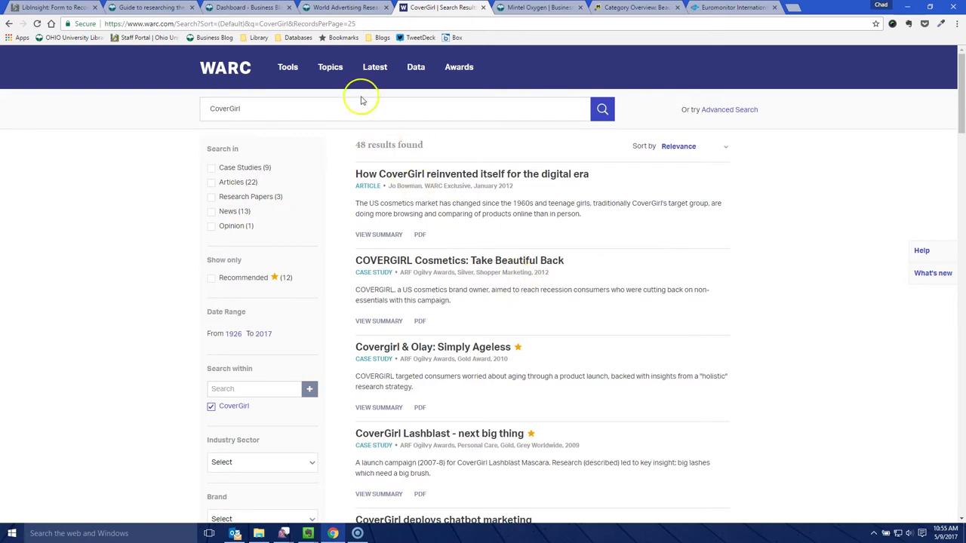
# Open the Toiletries & cosmetics industry sector page from the WARC topics menu
pyautogui.click(330, 66)
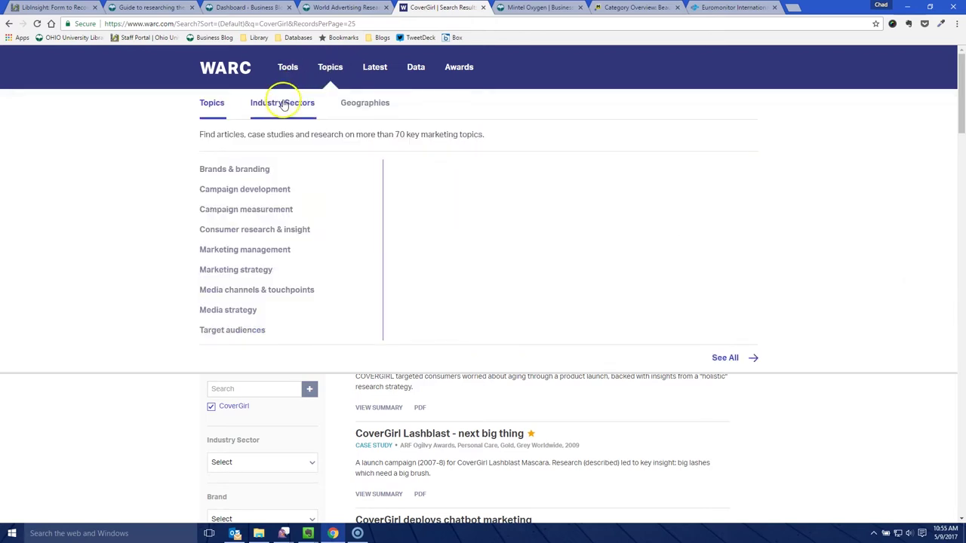
pyautogui.moveTo(282, 103)
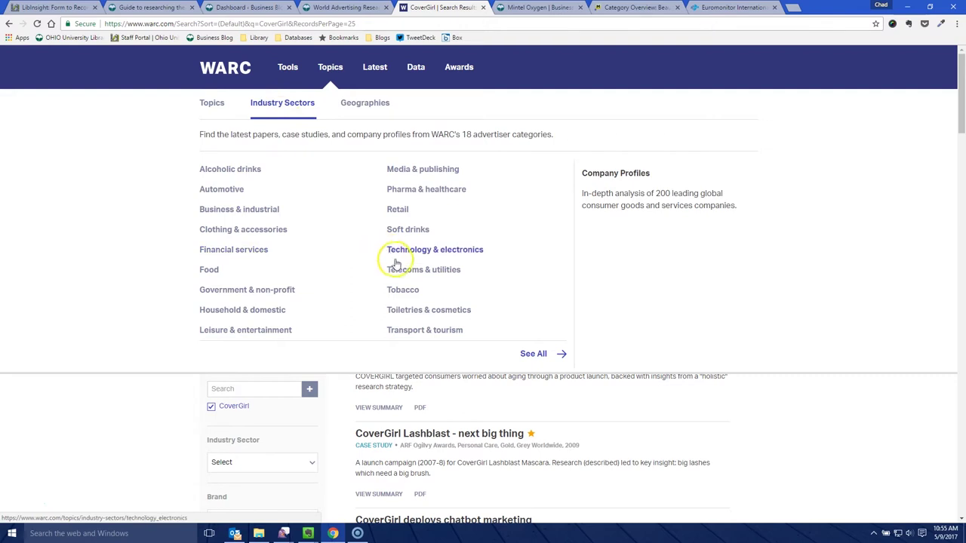
pyautogui.click(427, 313)
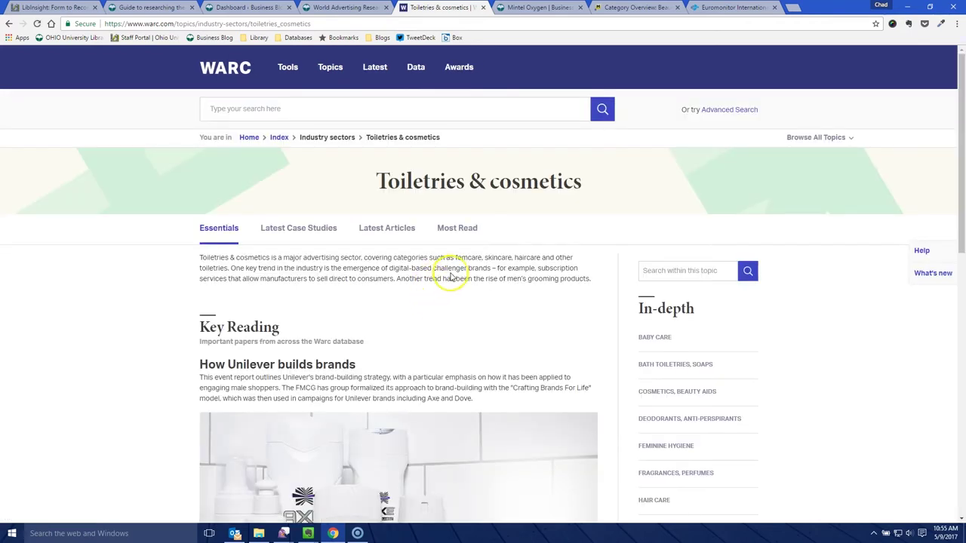
# List all 959 Toiletries & cosmetics items via 'View everything on this topic'
pyautogui.scroll(-1, 449, 287)
pyautogui.scroll(-1, 729, 274)
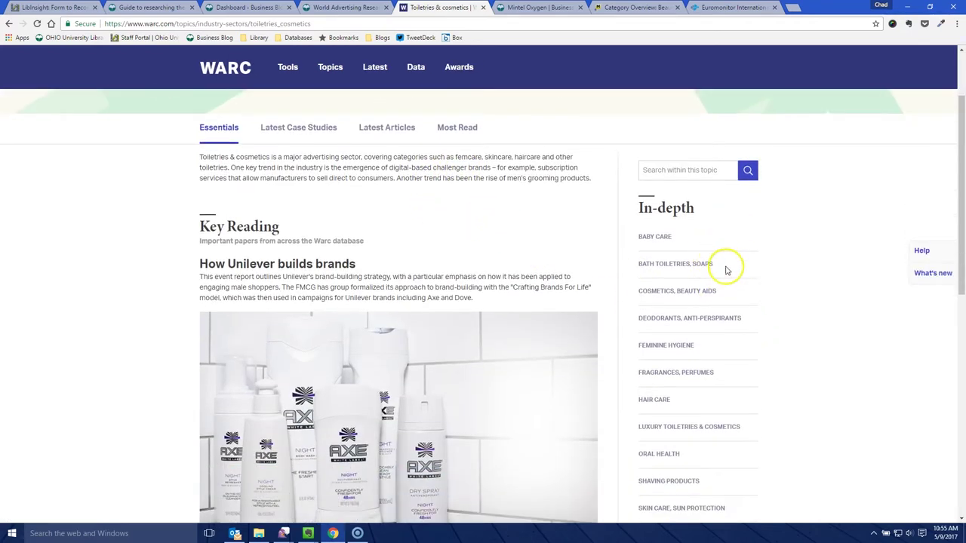
pyautogui.scroll(-1, 736, 270)
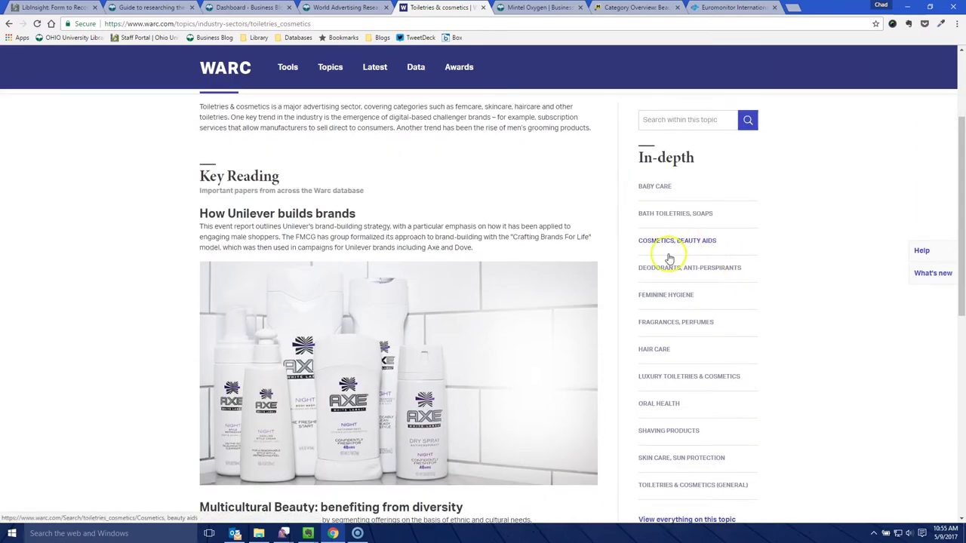
pyautogui.scroll(-2, 709, 377)
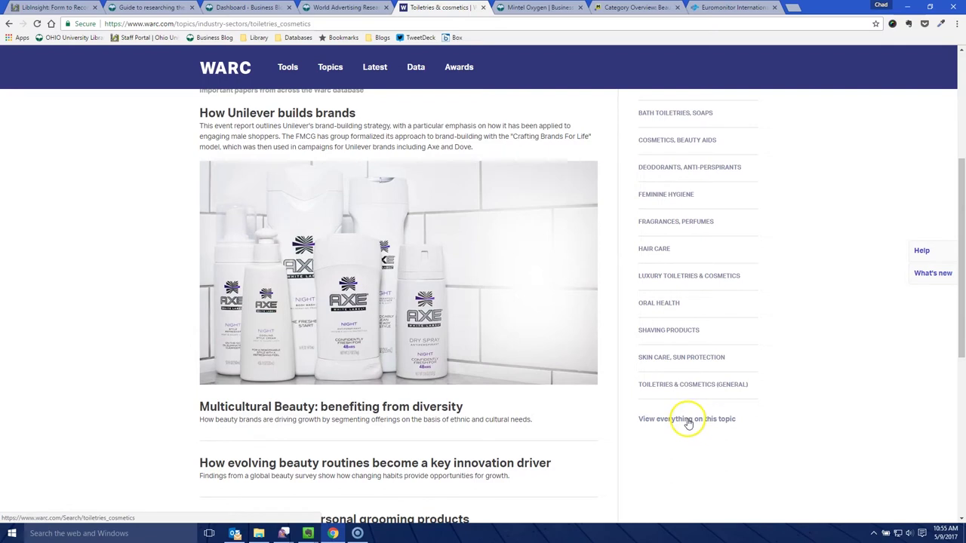
pyautogui.click(688, 422)
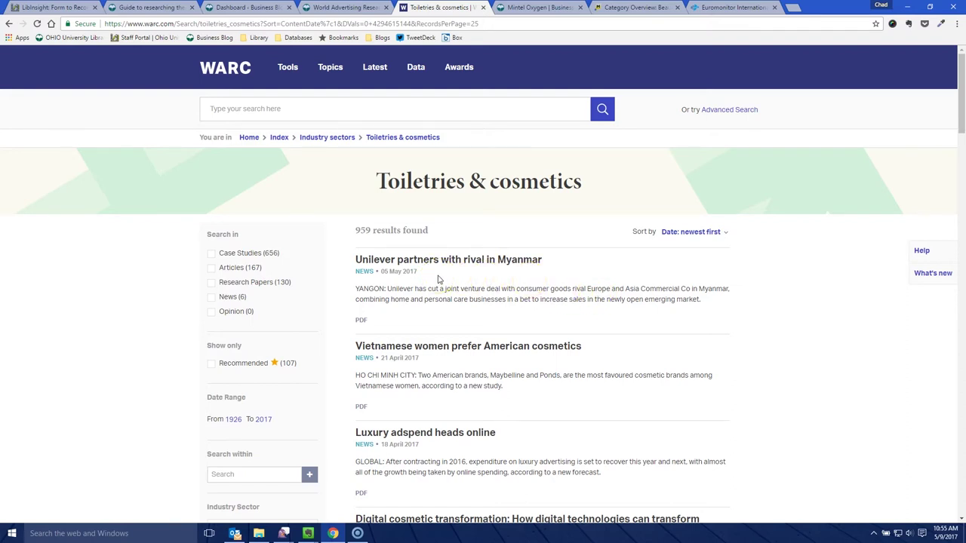
# Filter the Toiletries & cosmetics results to show only Recommended items
pyautogui.scroll(-1, 347, 295)
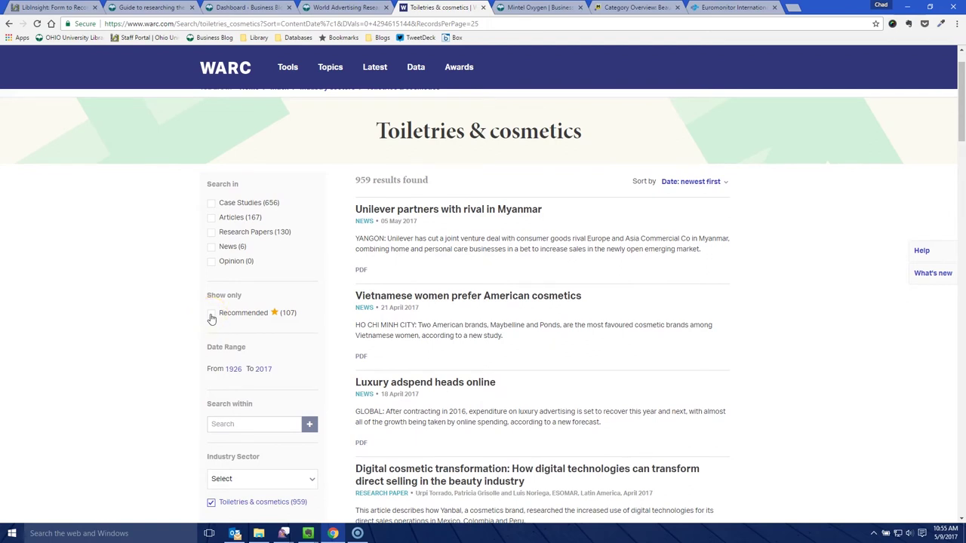
pyautogui.click(212, 314)
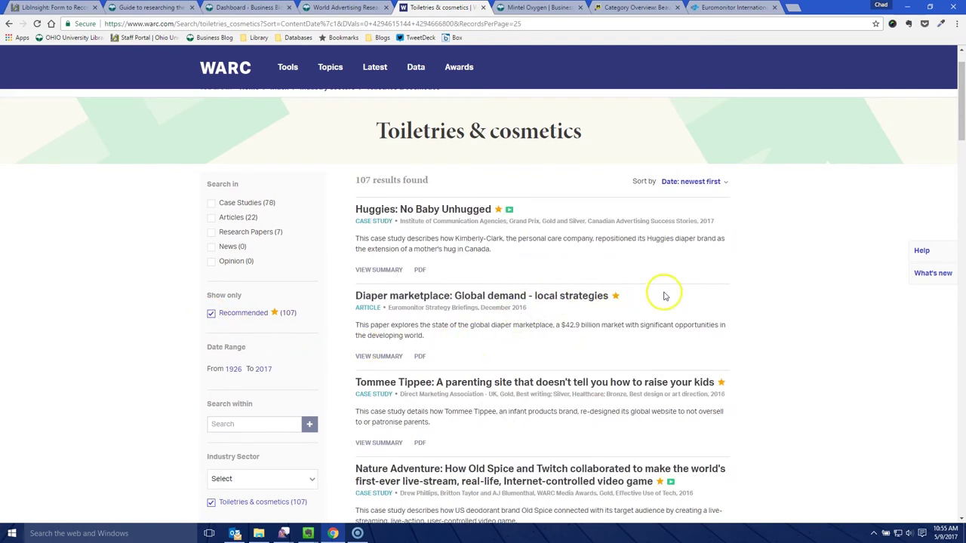
pyautogui.scroll(-3, 679, 287)
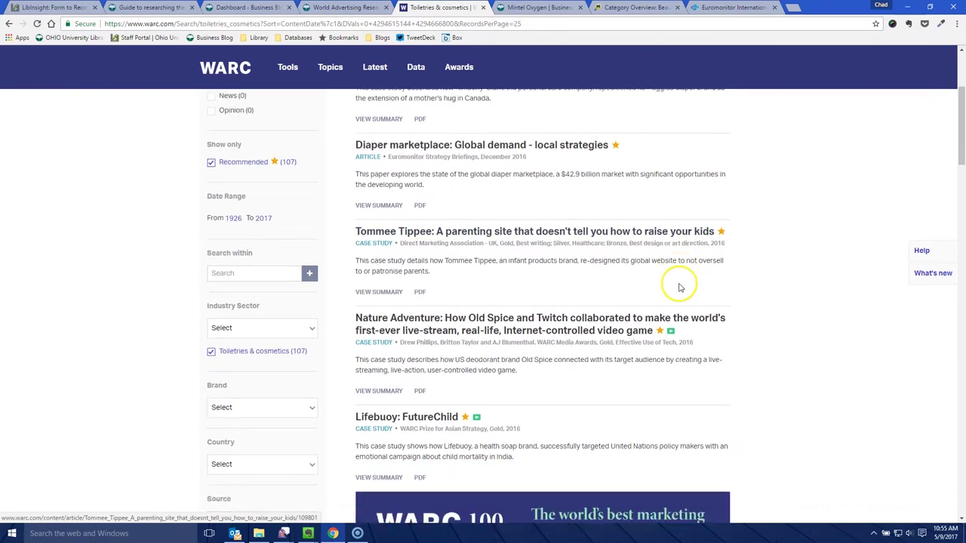
pyautogui.scroll(-3, 679, 288)
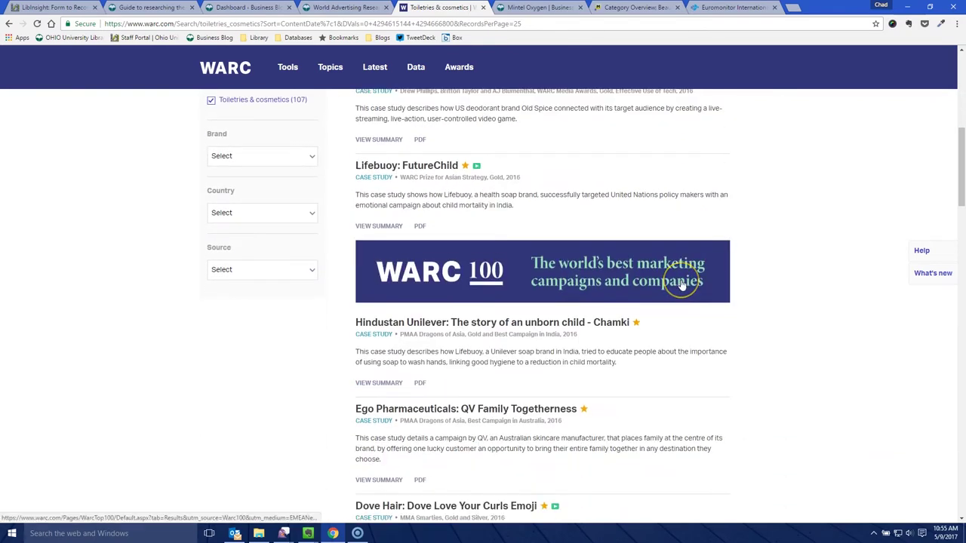
pyautogui.scroll(-2, 681, 285)
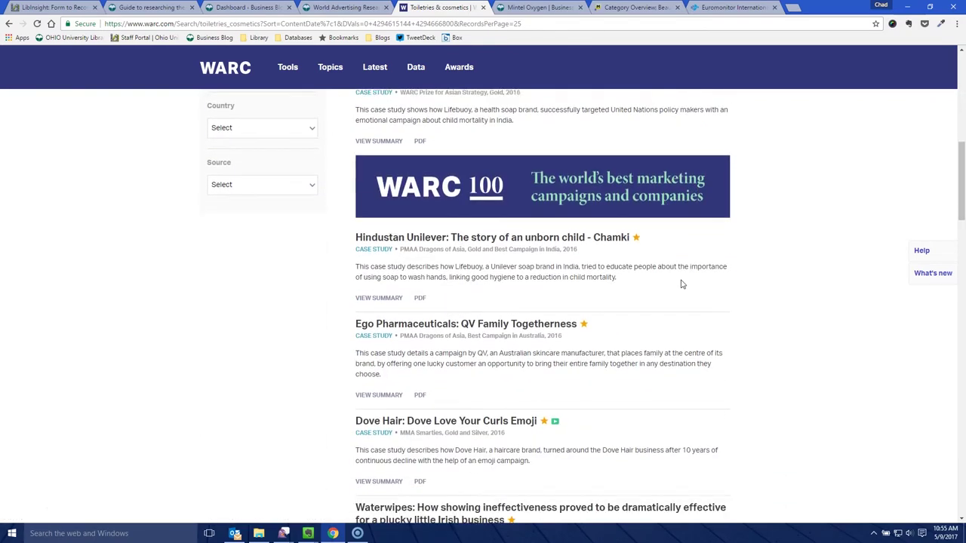
pyautogui.scroll(-2, 681, 285)
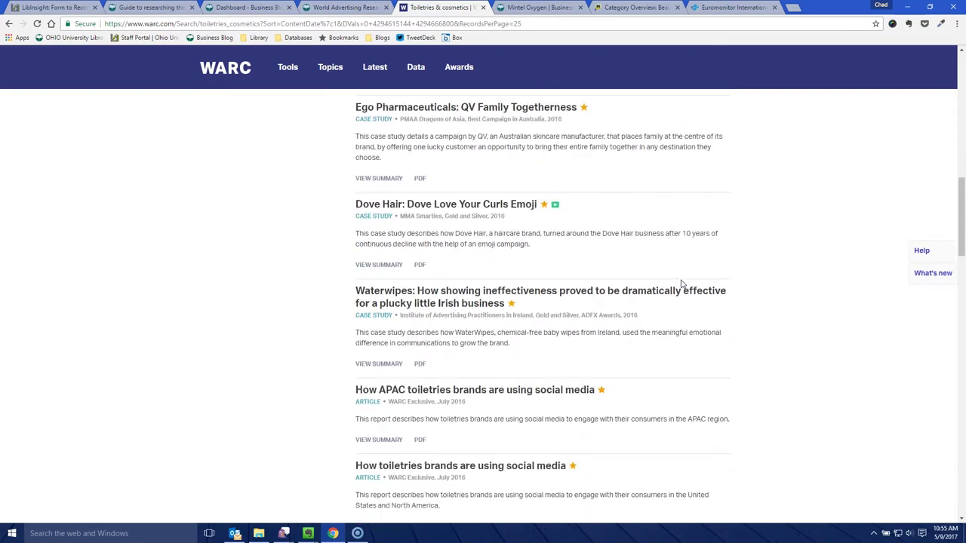
pyautogui.scroll(9, 682, 284)
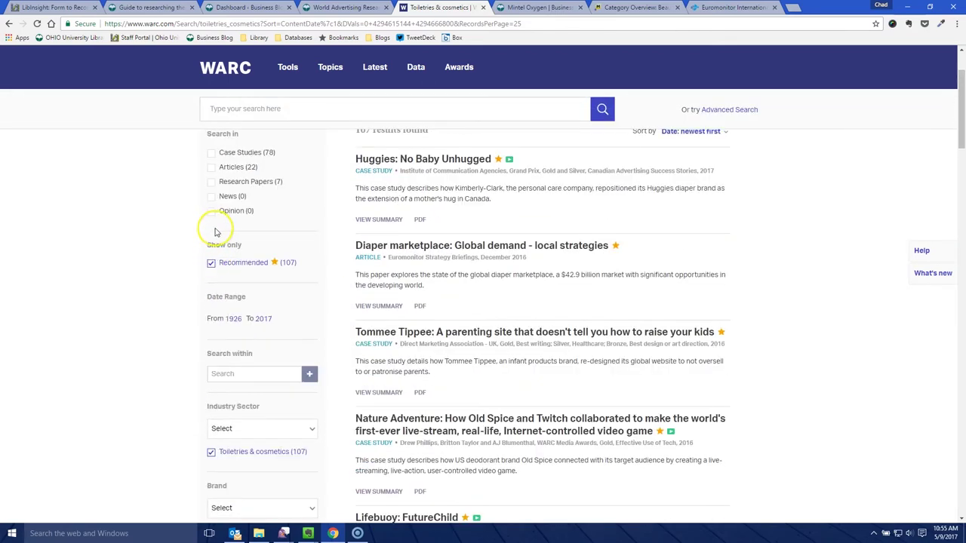
pyautogui.scroll(-1, 301, 369)
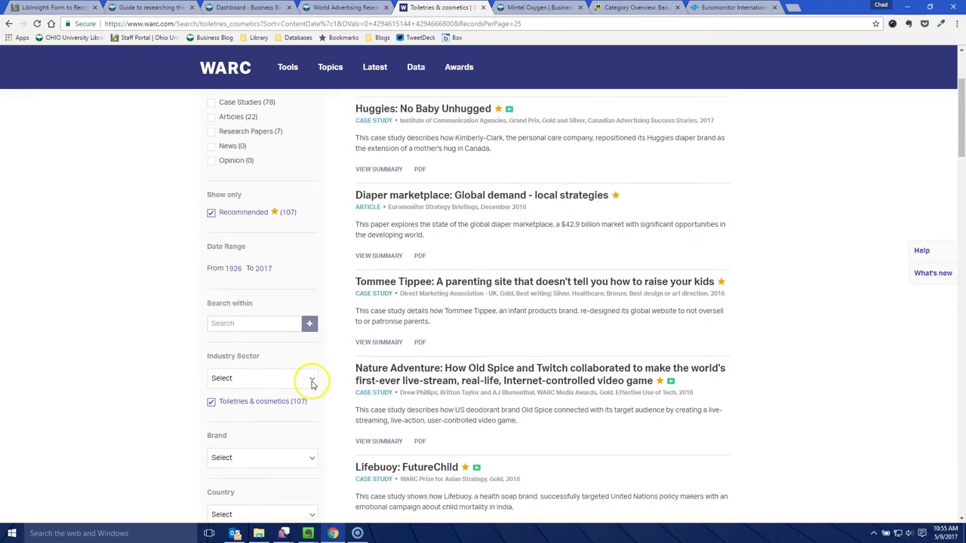
# Limit the results to the United States country filter, leaving 33 items
pyautogui.click(308, 377)
pyautogui.click(155, 345)
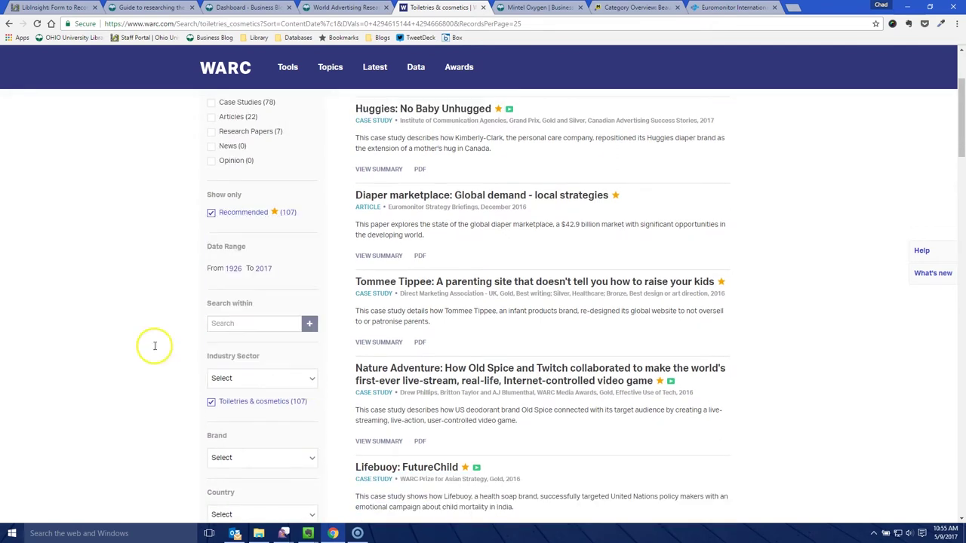
pyautogui.scroll(-2, 261, 377)
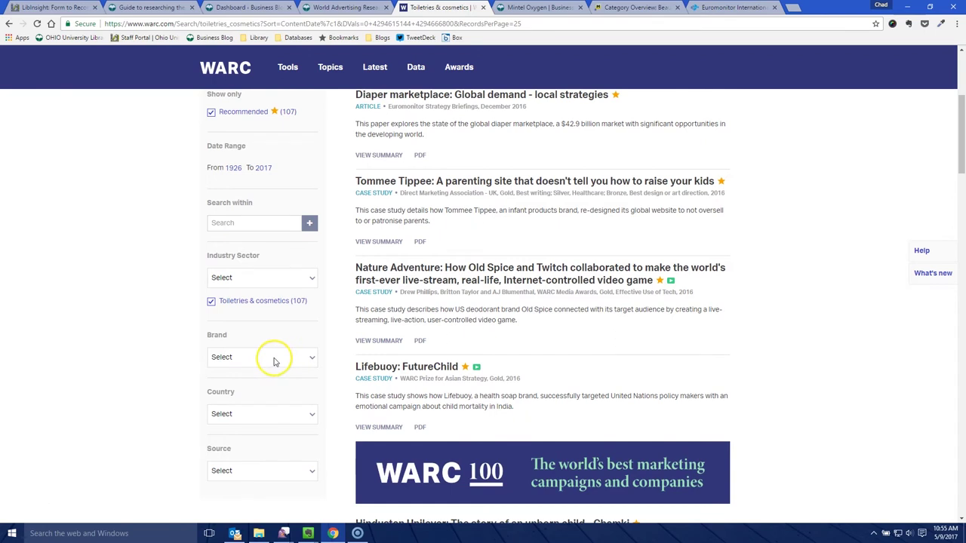
pyautogui.click(264, 411)
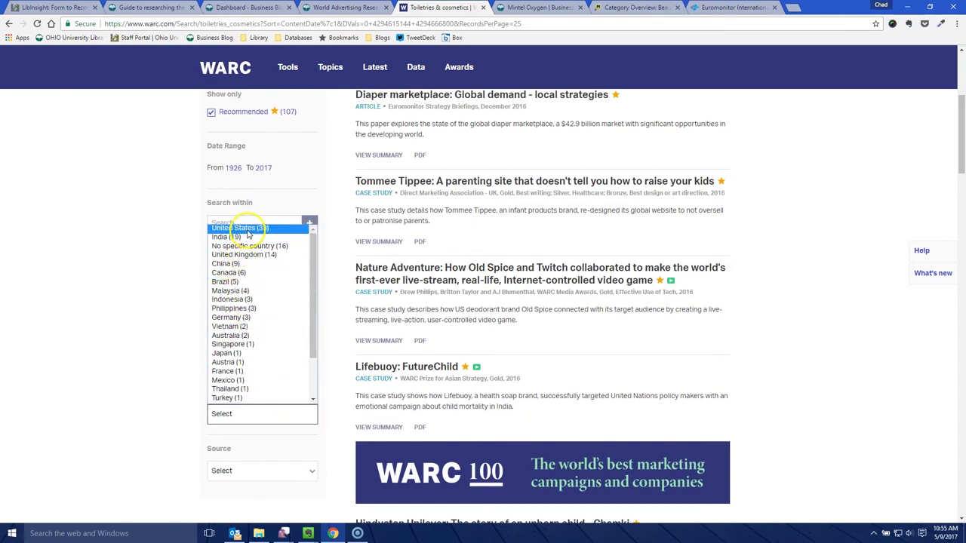
pyautogui.click(246, 230)
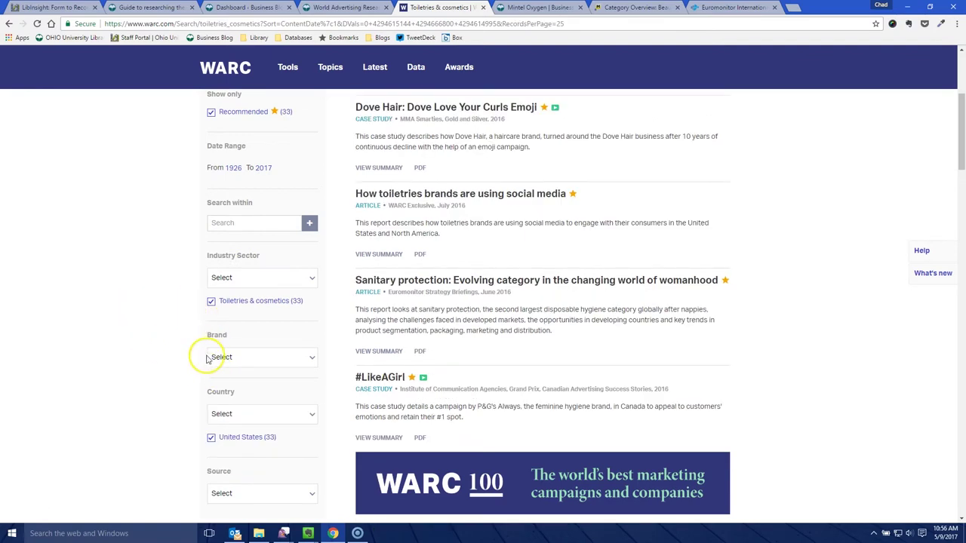
pyautogui.scroll(3, 209, 359)
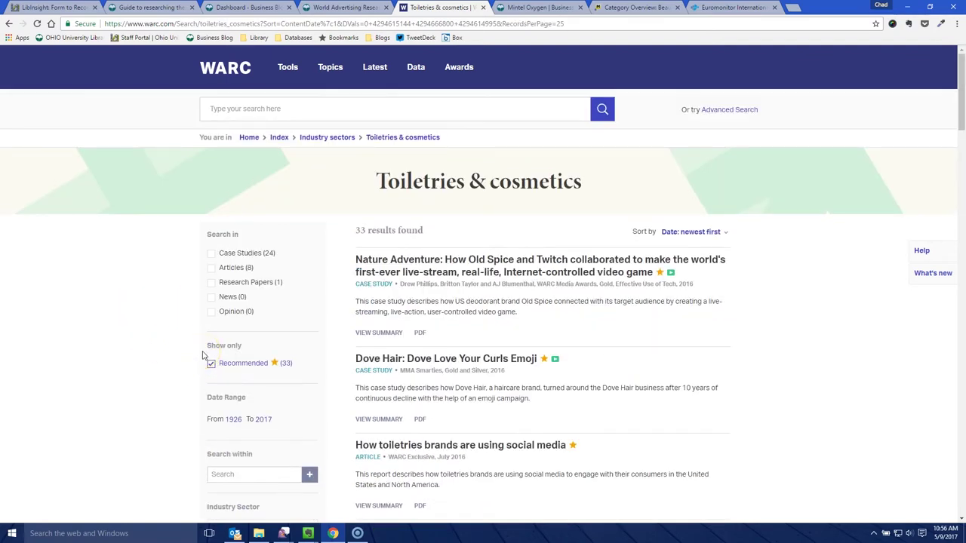
pyautogui.scroll(-1, 739, 353)
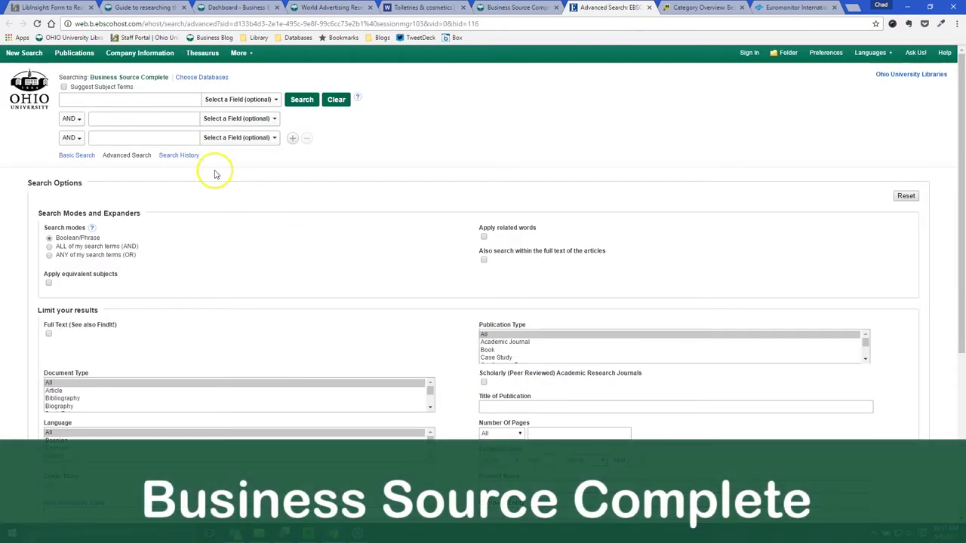
# Search Business Source Complete for 'cosmetics', returning 70,407 results
pyautogui.click(130, 99)
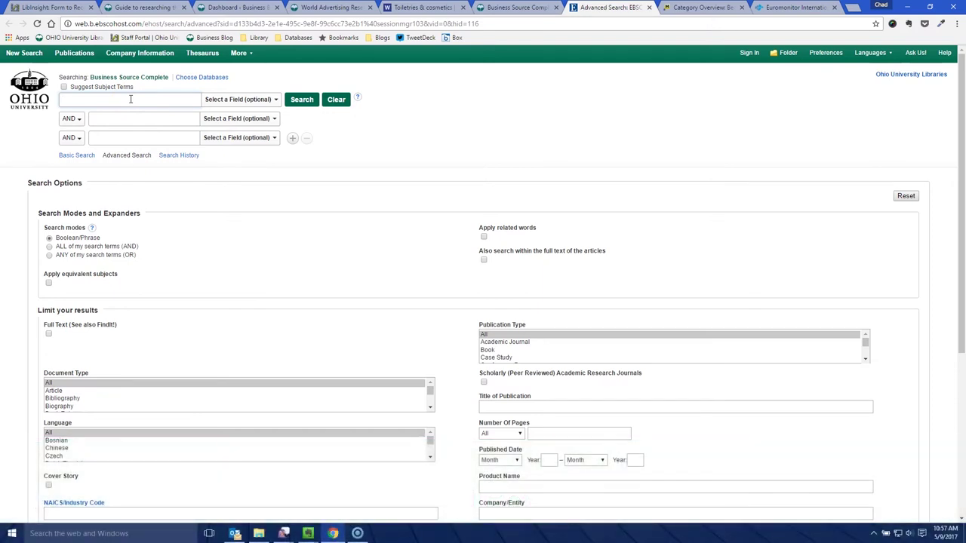
pyautogui.write('cosmetics')
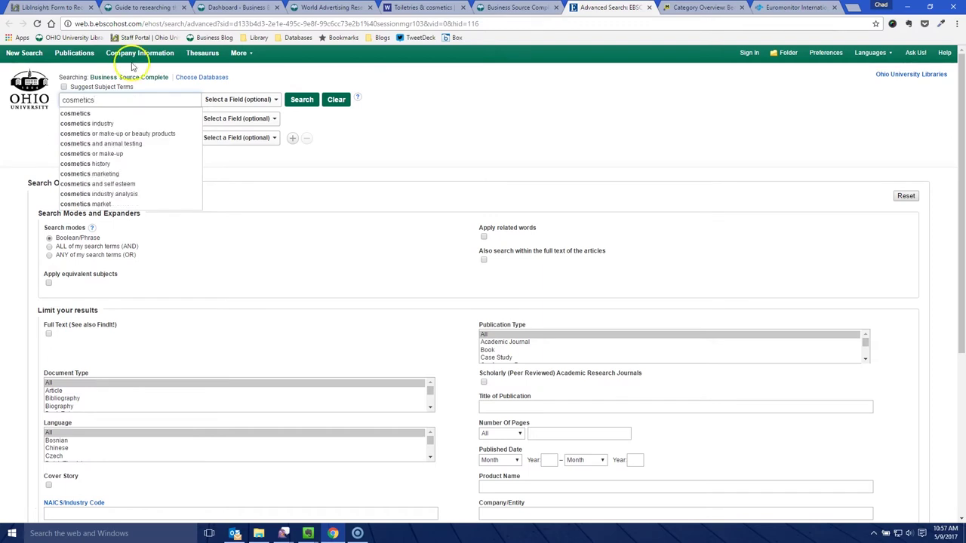
pyautogui.click(302, 98)
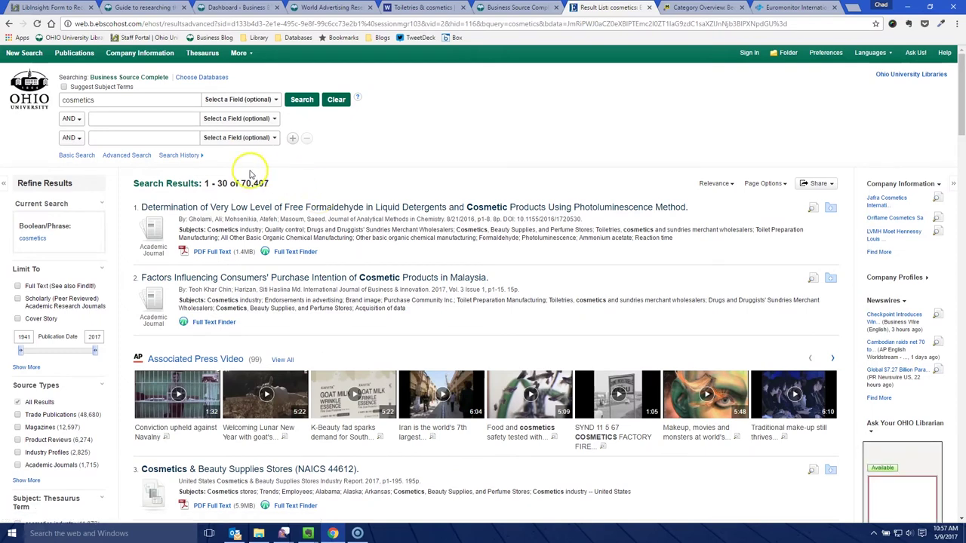
# Broaden the search to 'cosmetics or make-up or beauty products', giving 84,679 results
pyautogui.click(117, 103)
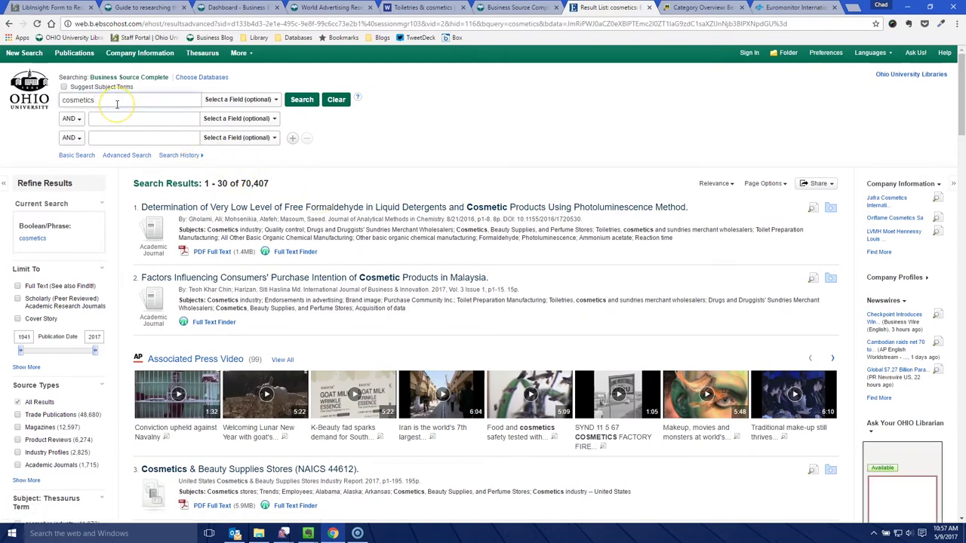
pyautogui.write('or')
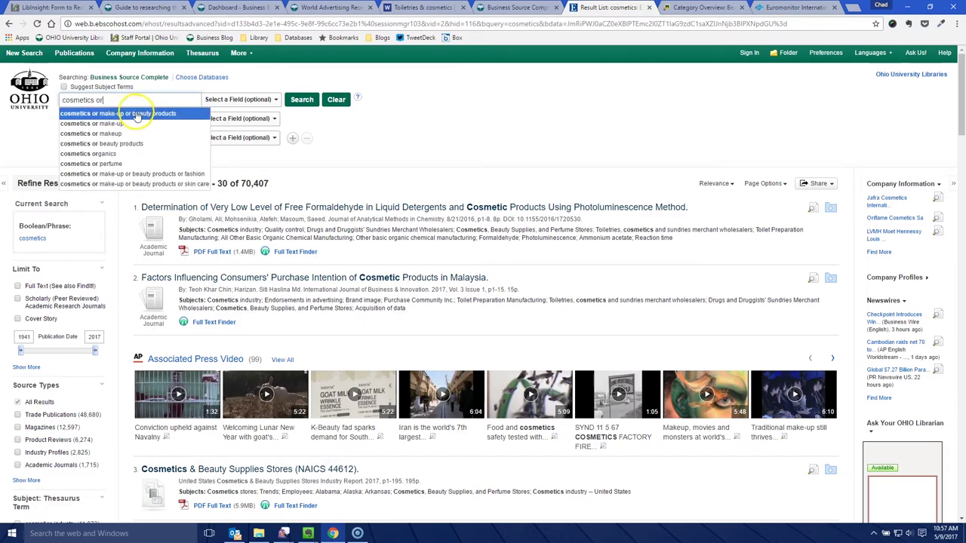
pyautogui.click(145, 114)
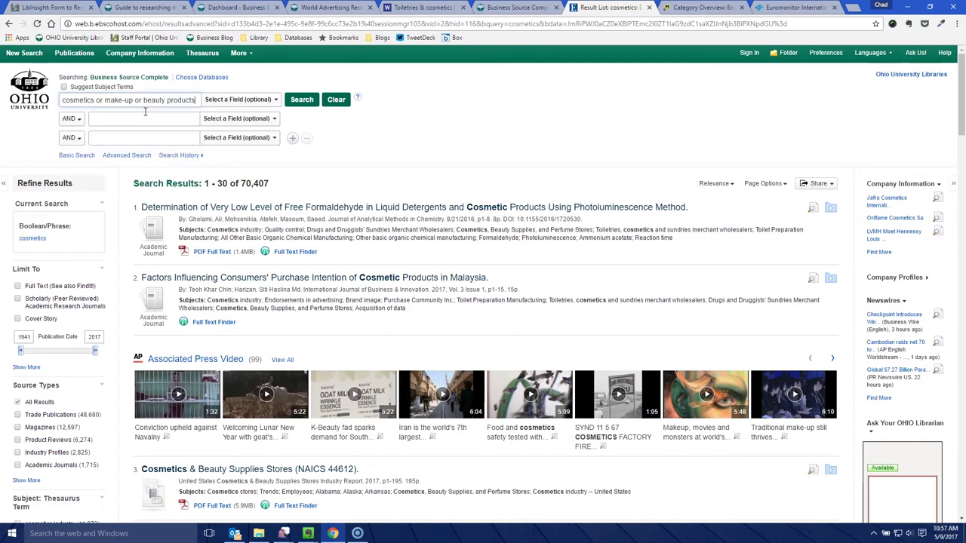
pyautogui.click(302, 100)
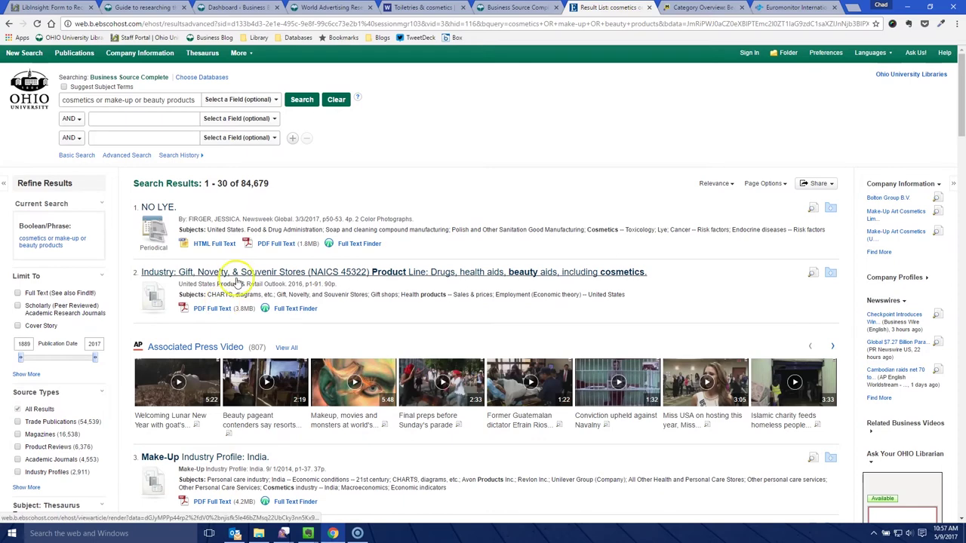
# Highlight 'Global Cosmetic Industry' as the source journal of result 4
pyautogui.scroll(-1, 383, 291)
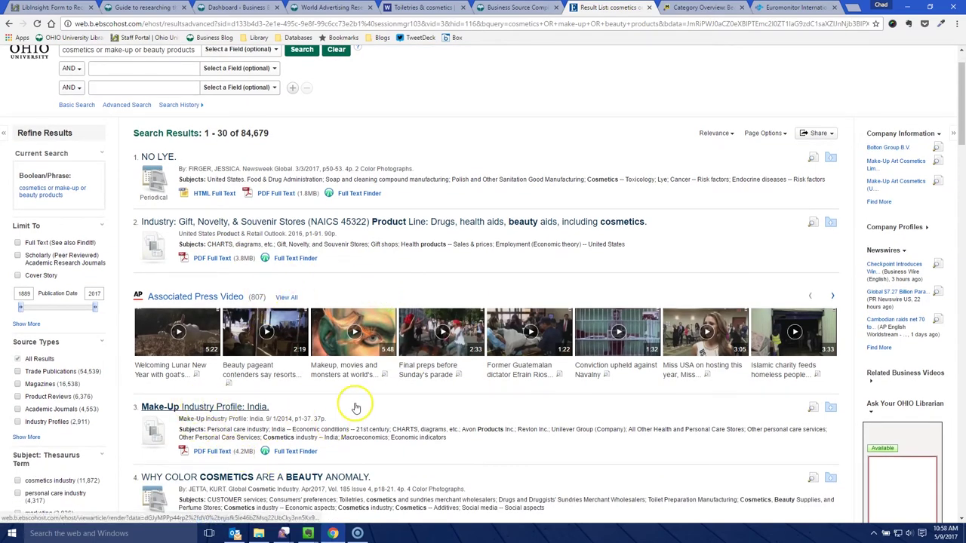
pyautogui.scroll(-1, 355, 408)
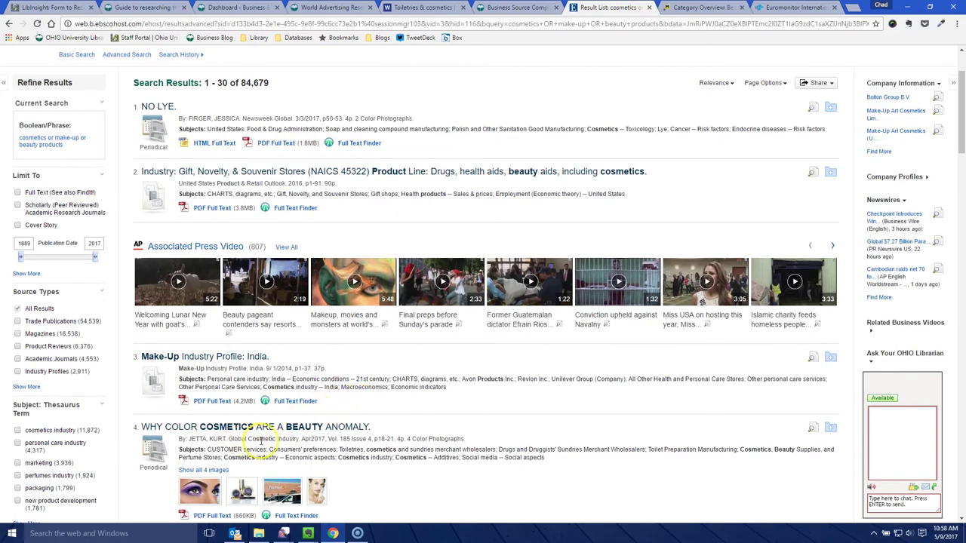
pyautogui.moveTo(228, 439); pyautogui.dragTo(298, 440)
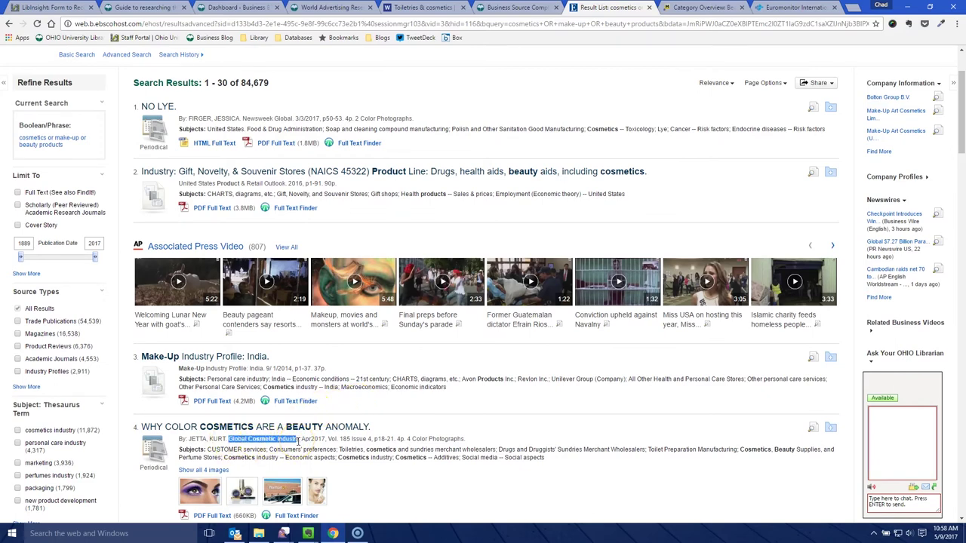
pyautogui.click(346, 444)
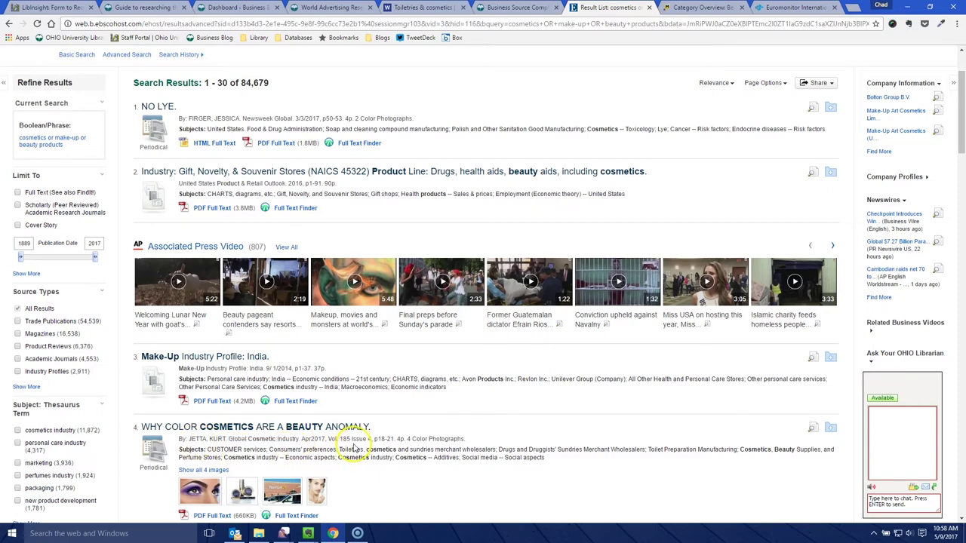
# Limit results to Trade Publications dated 2015–2017, leaving 4,579 items
pyautogui.click(17, 321)
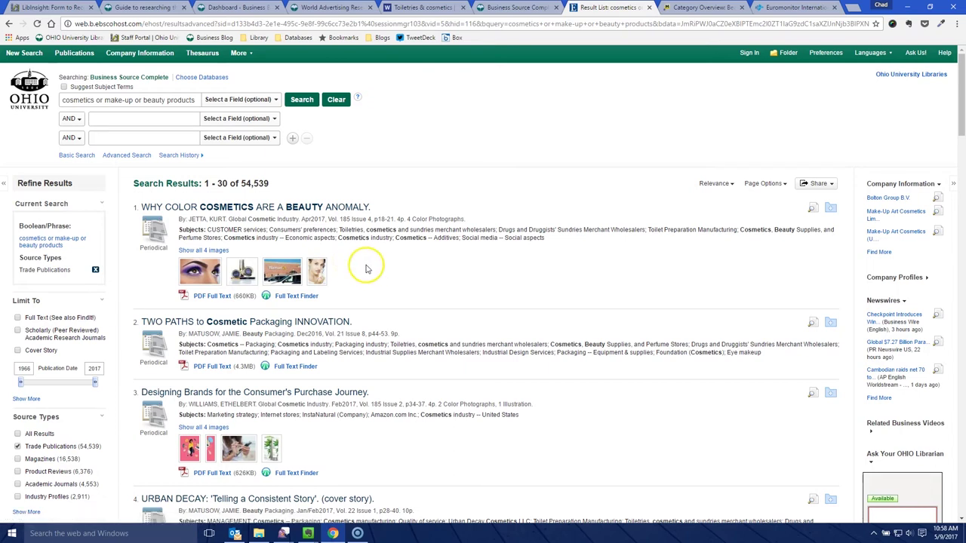
pyautogui.moveTo(33, 368); pyautogui.dragTo(9, 370)
pyautogui.write('201')
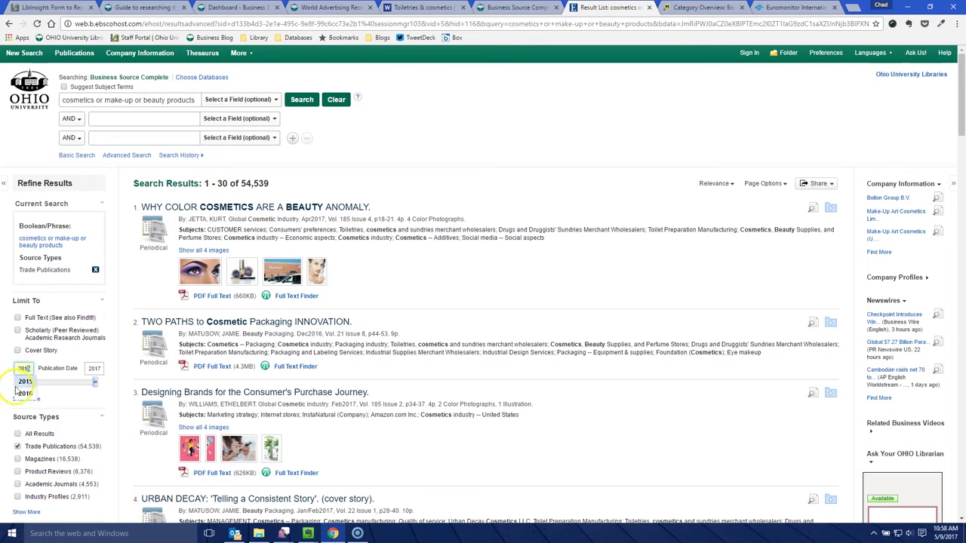
pyautogui.click(25, 381)
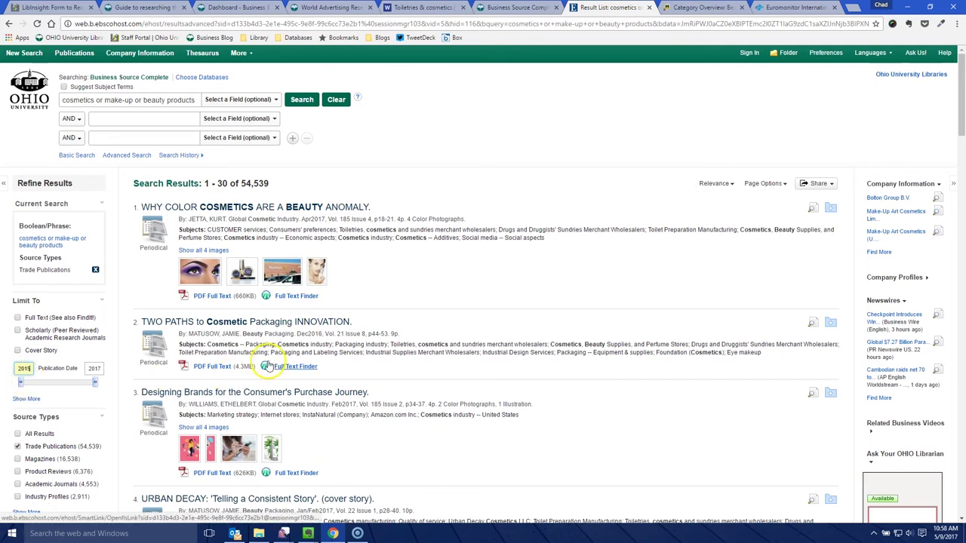
pyautogui.click(341, 137)
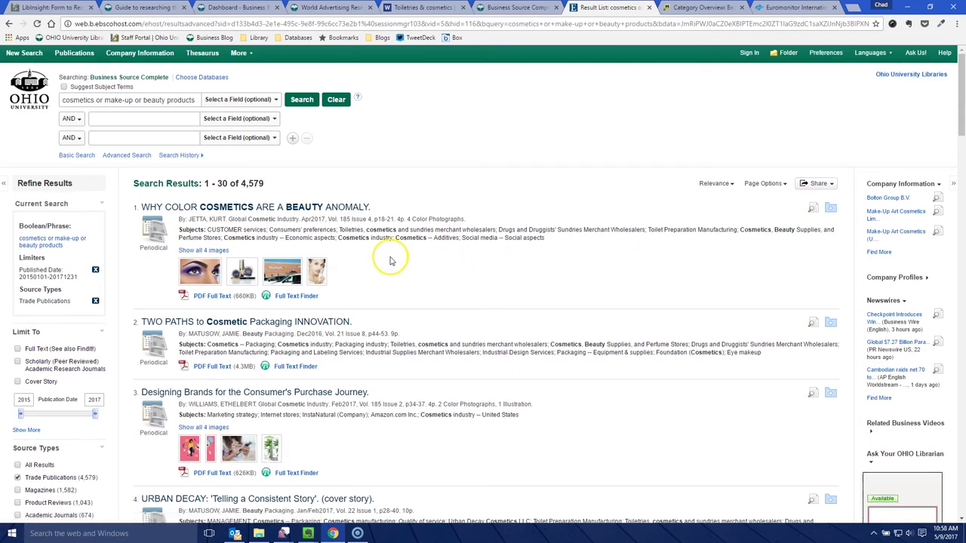
# Open the Global Cosmetic Industry publication details from result 3's source link
pyautogui.click(147, 117)
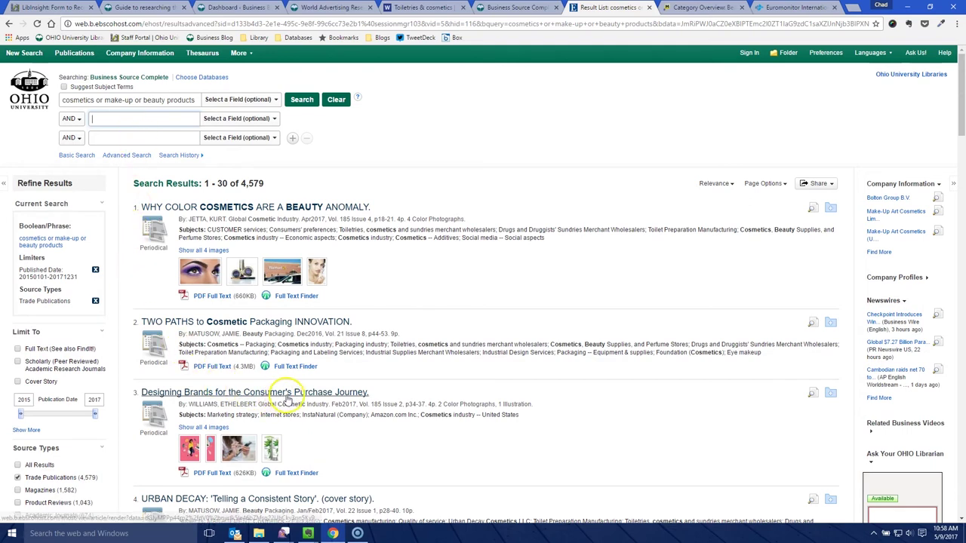
pyautogui.click(293, 209)
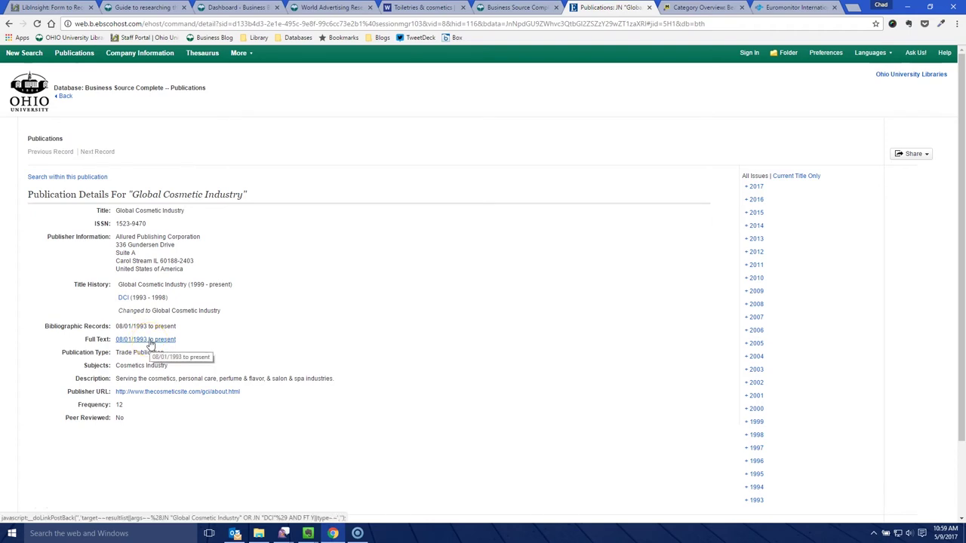
# List Global Cosmetic Industry full-text articles and narrow them with the term 'trends'
pyautogui.click(151, 344)
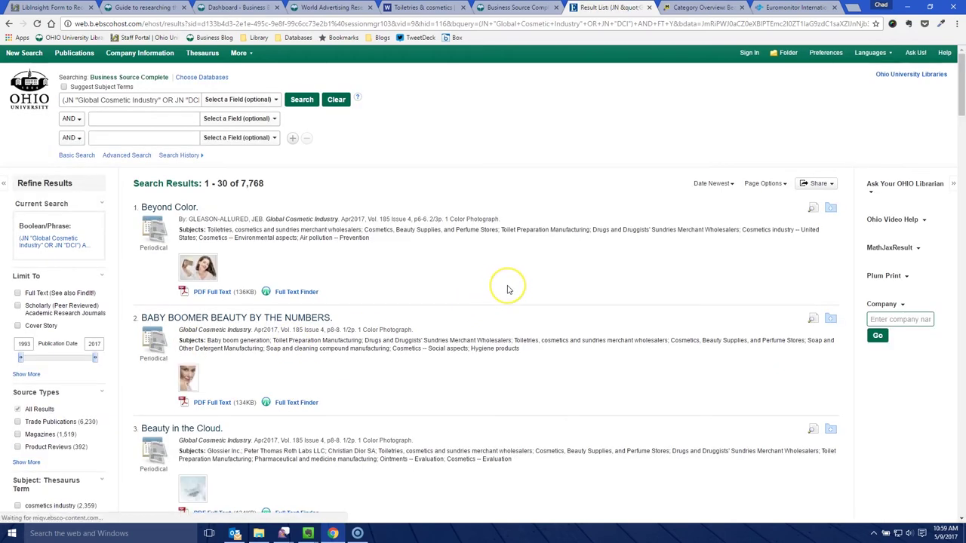
pyautogui.scroll(-3, 510, 289)
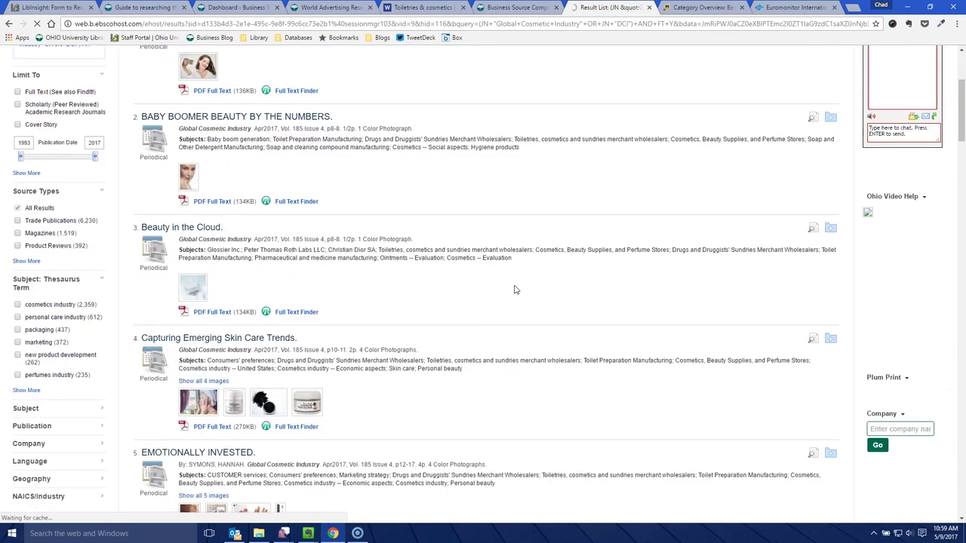
pyautogui.scroll(3, 514, 290)
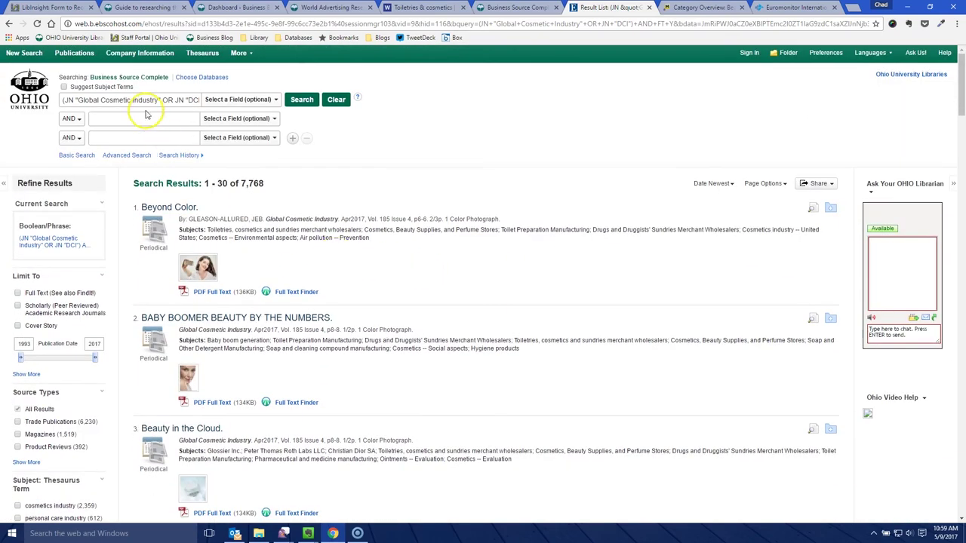
pyautogui.click(117, 117)
pyautogui.write('trends')
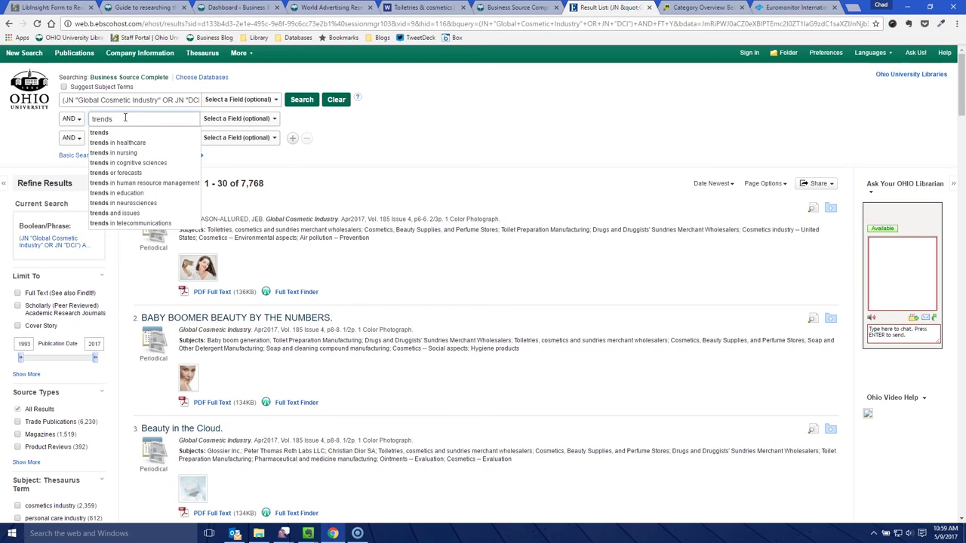
pyautogui.press('Return')
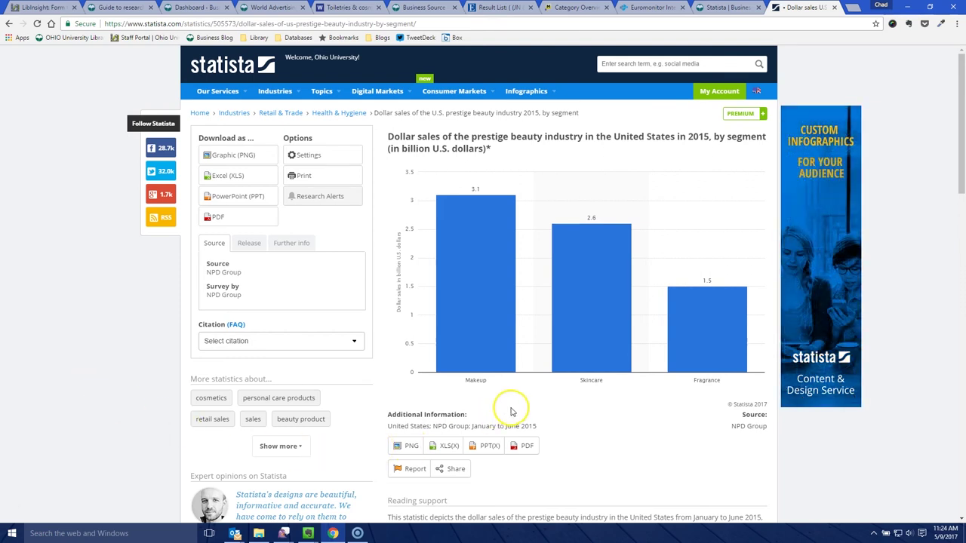
# Open the NPD Group press release through the chart's Release source link
pyautogui.click(252, 244)
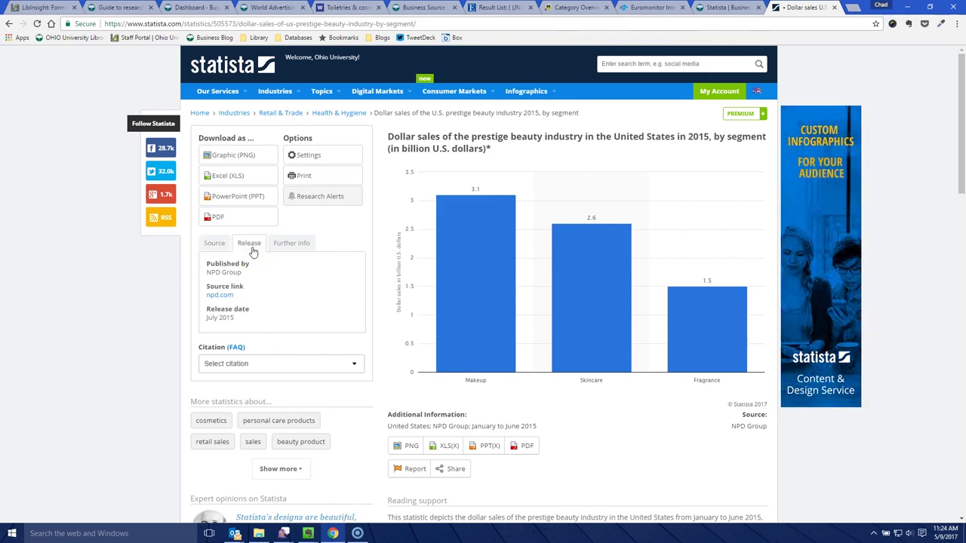
pyautogui.click(220, 296)
pyautogui.click(248, 305)
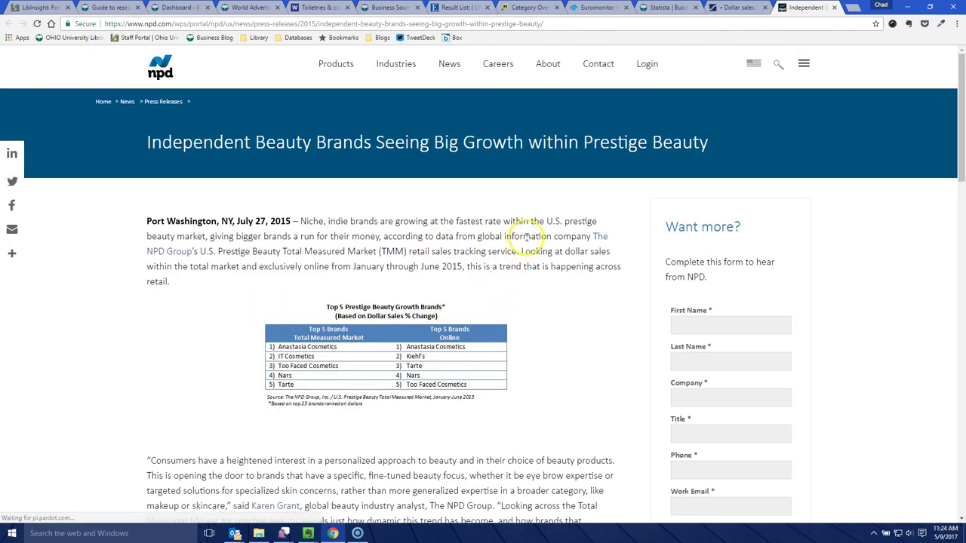
pyautogui.scroll(-1, 528, 237)
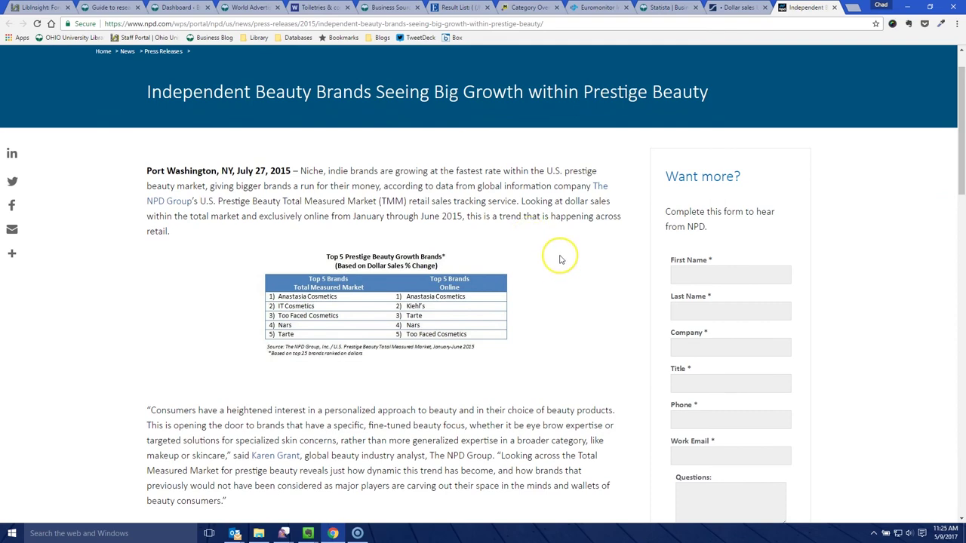
pyautogui.scroll(-1, 558, 257)
pyautogui.scroll(-5, 560, 259)
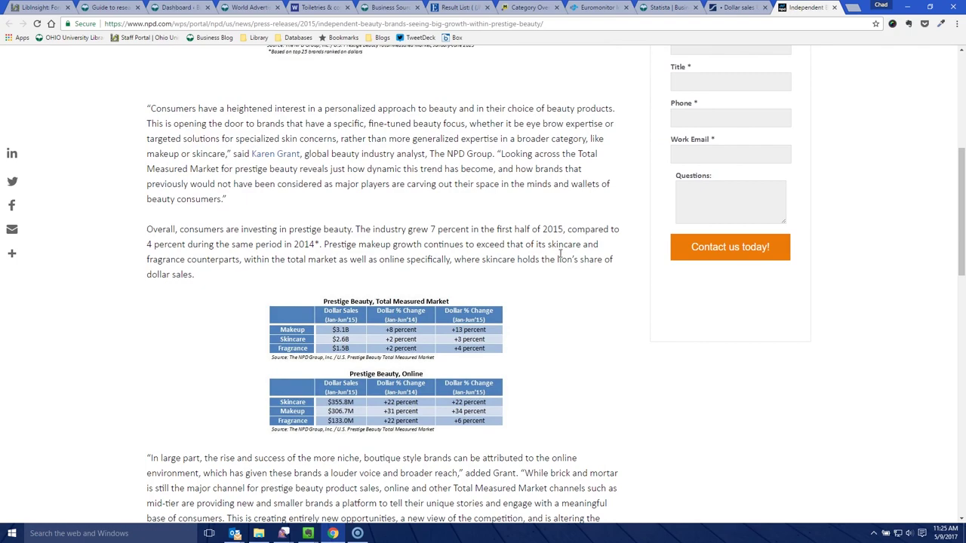
pyautogui.scroll(-3, 560, 256)
pyautogui.scroll(8, 559, 258)
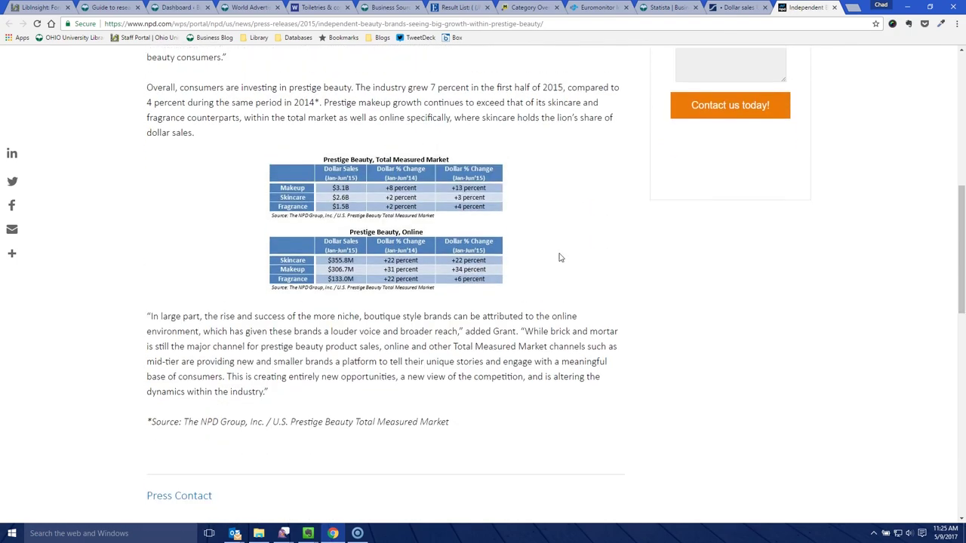
pyautogui.scroll(2, 560, 258)
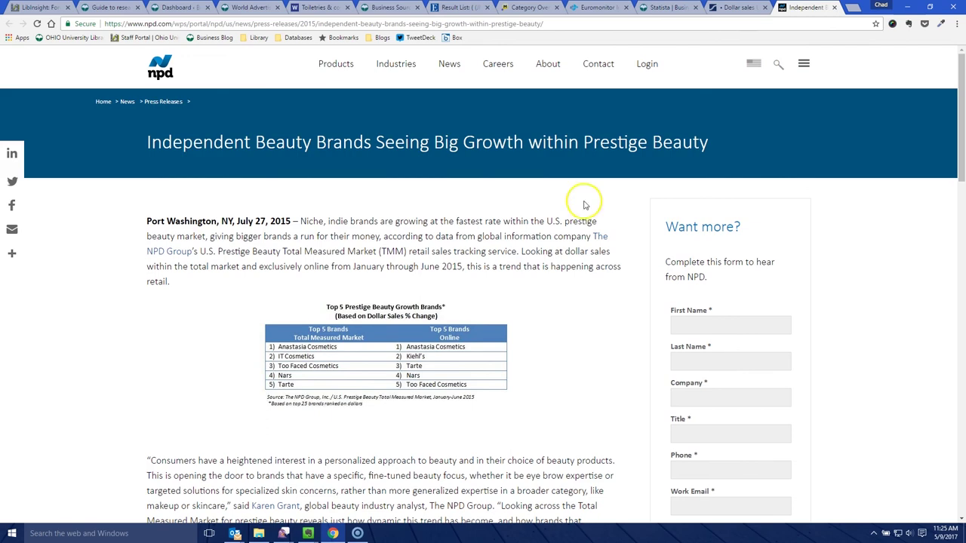
pyautogui.click(735, 7)
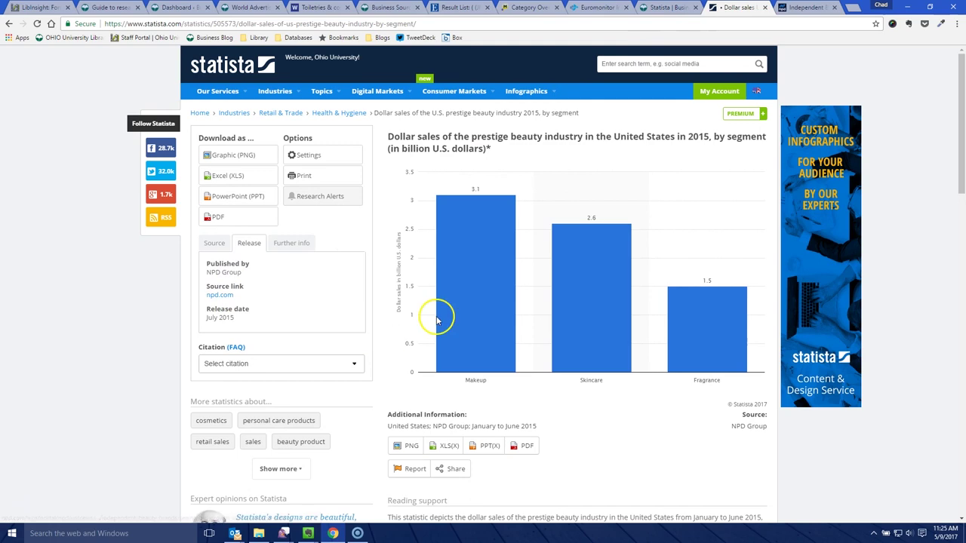
pyautogui.click(808, 7)
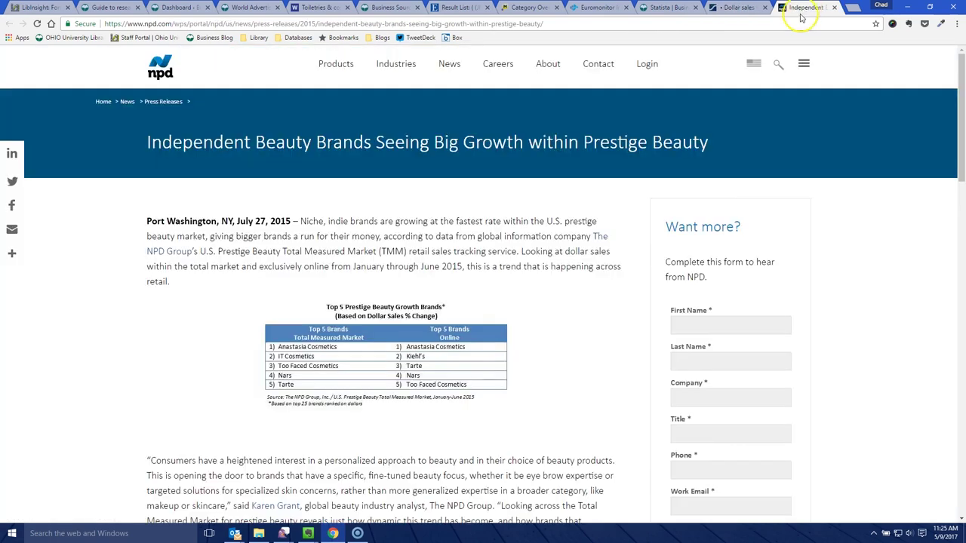